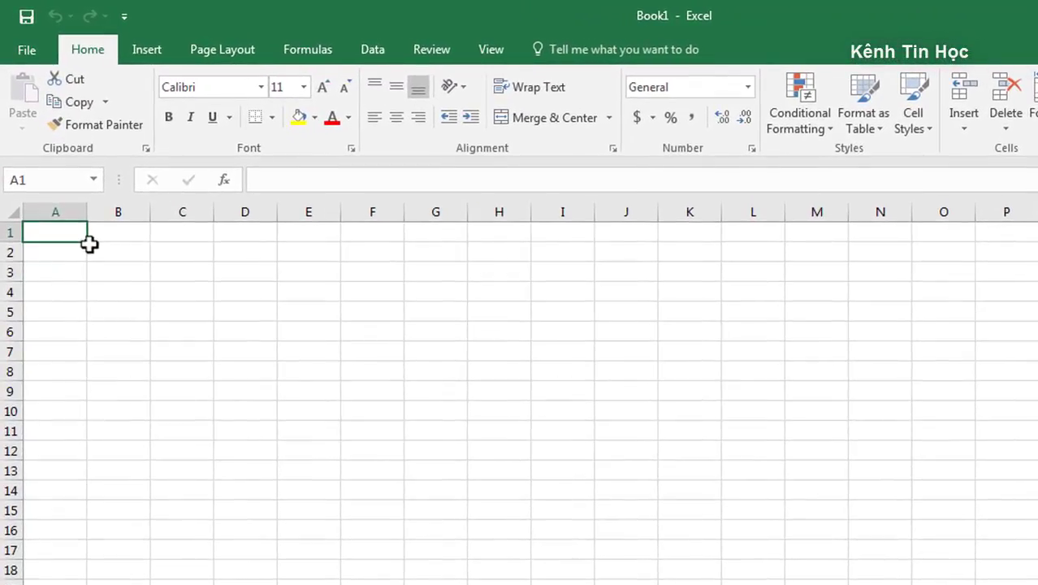
Enter 1 in A1 and 2 in A2
text(1)
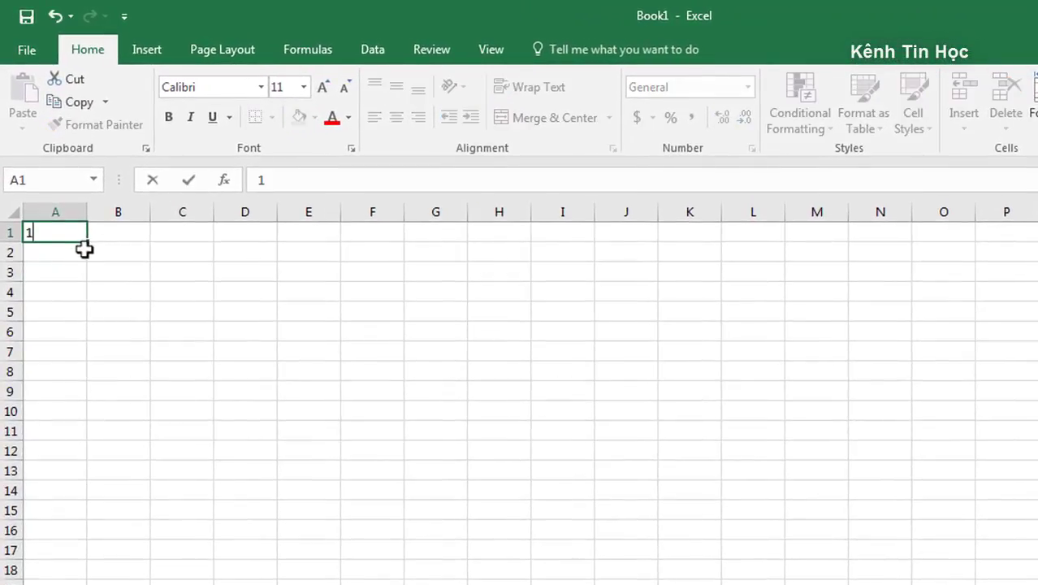
click(63, 256)
text(2)
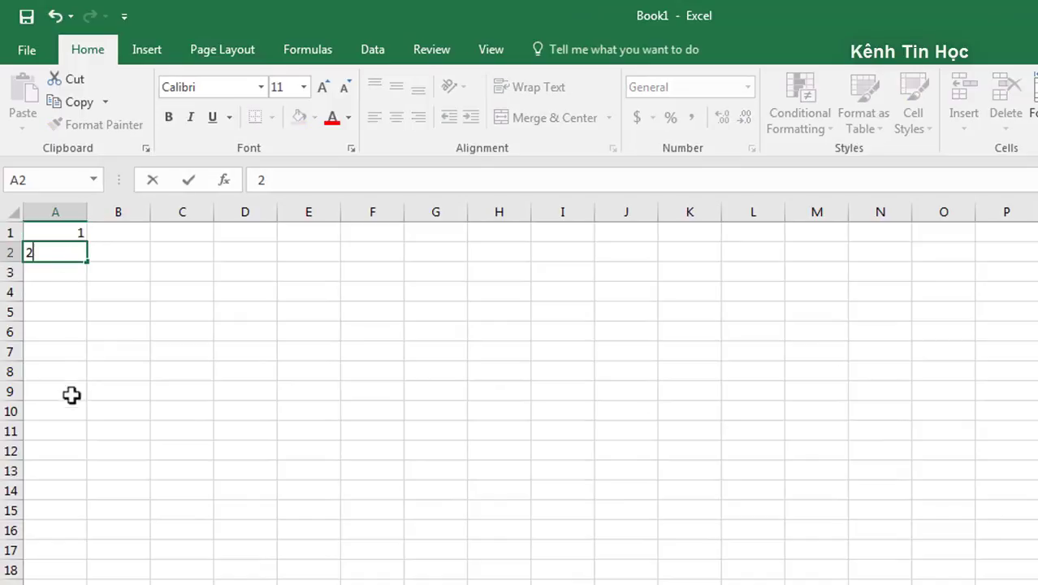
click(63, 277)
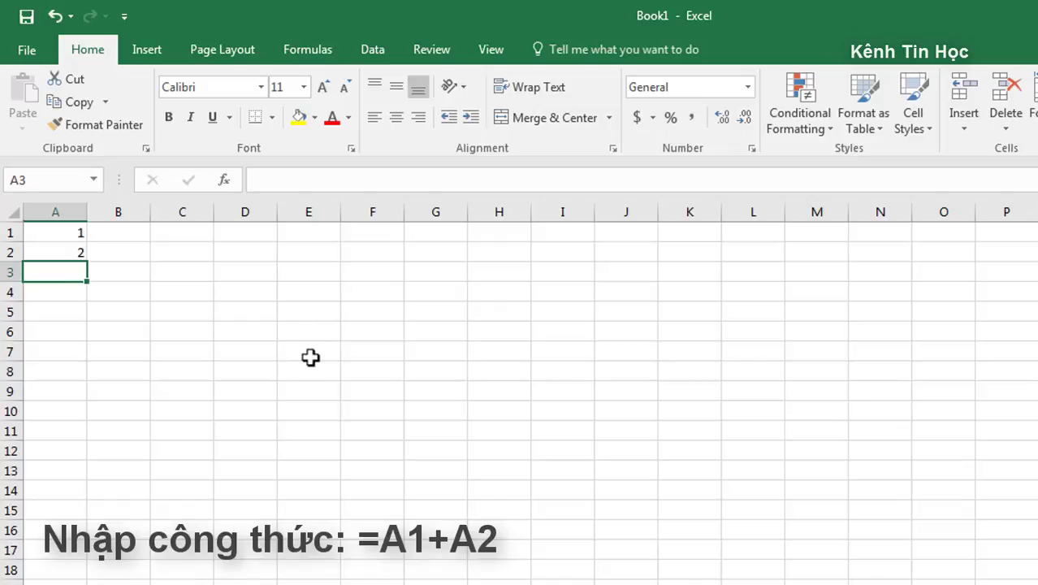
Enter the formula =A1+A2 in A3, which shows 3
text(=)
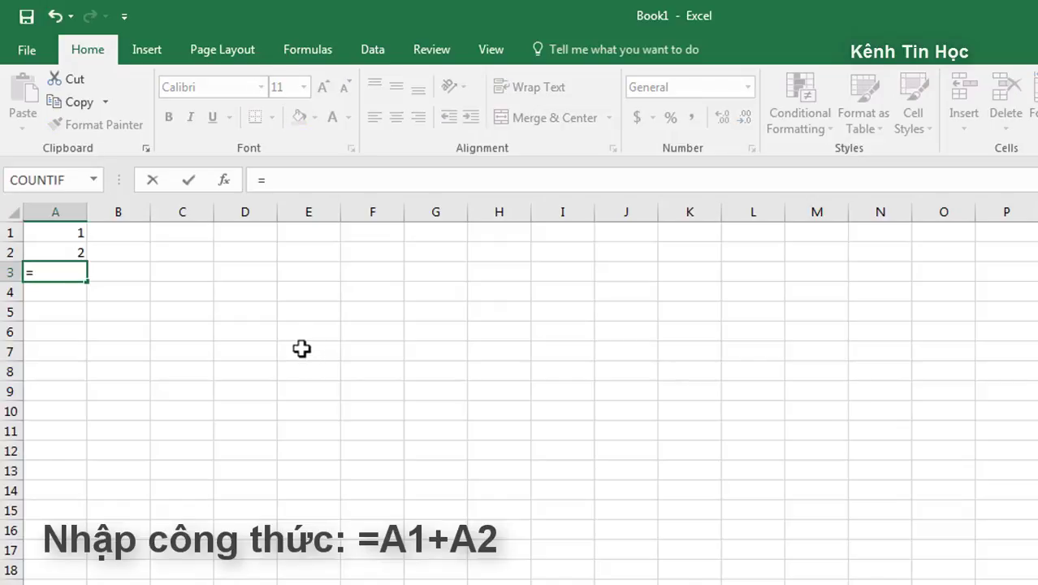
click(70, 235)
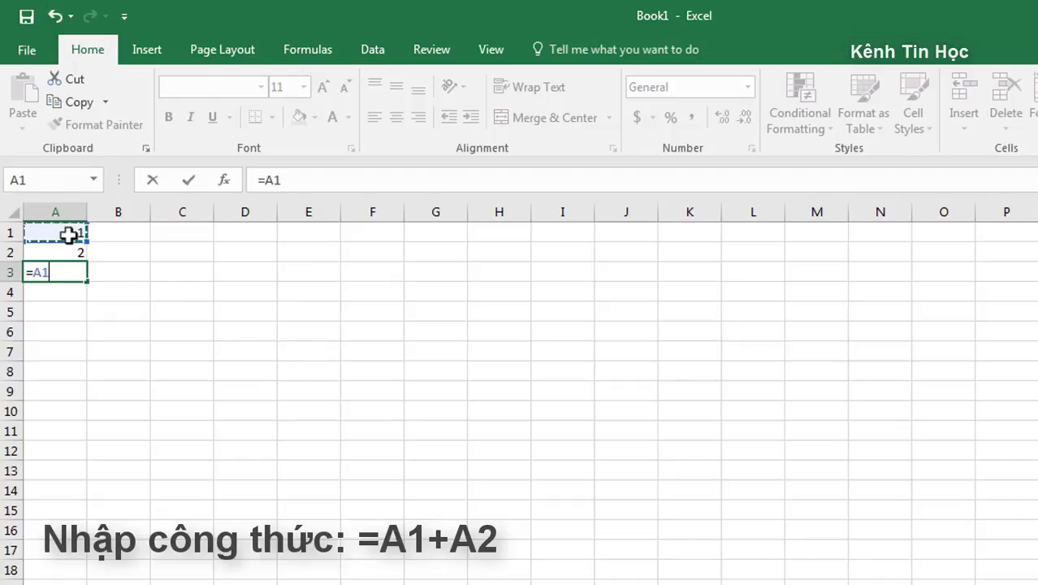
text(+)
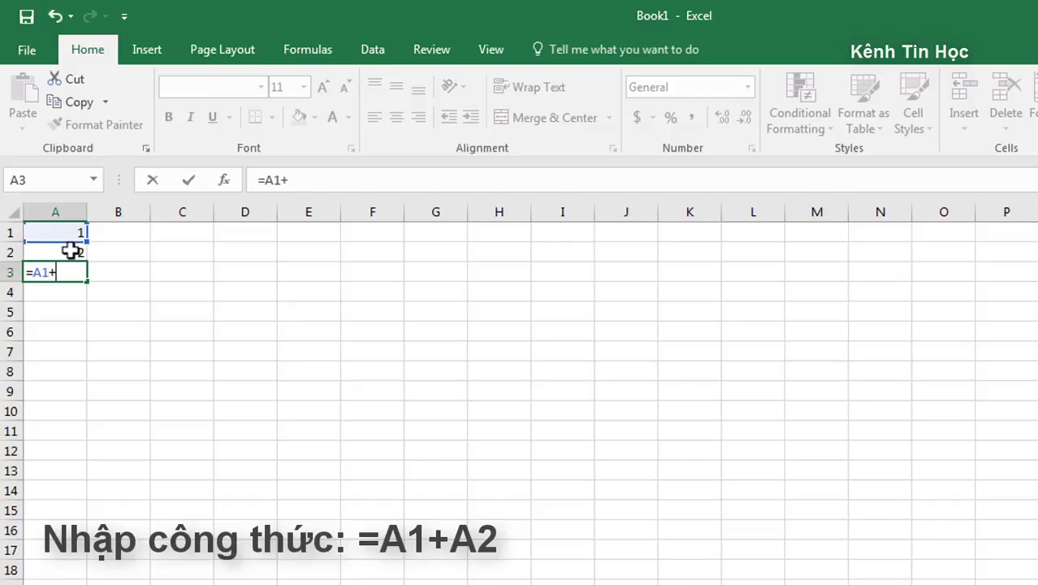
click(71, 250)
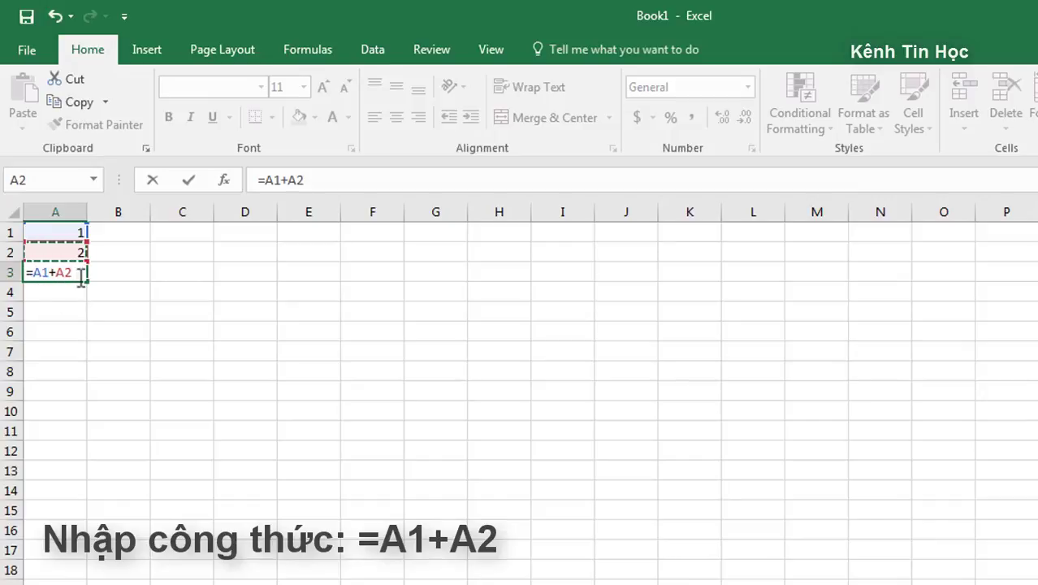
key(Return)
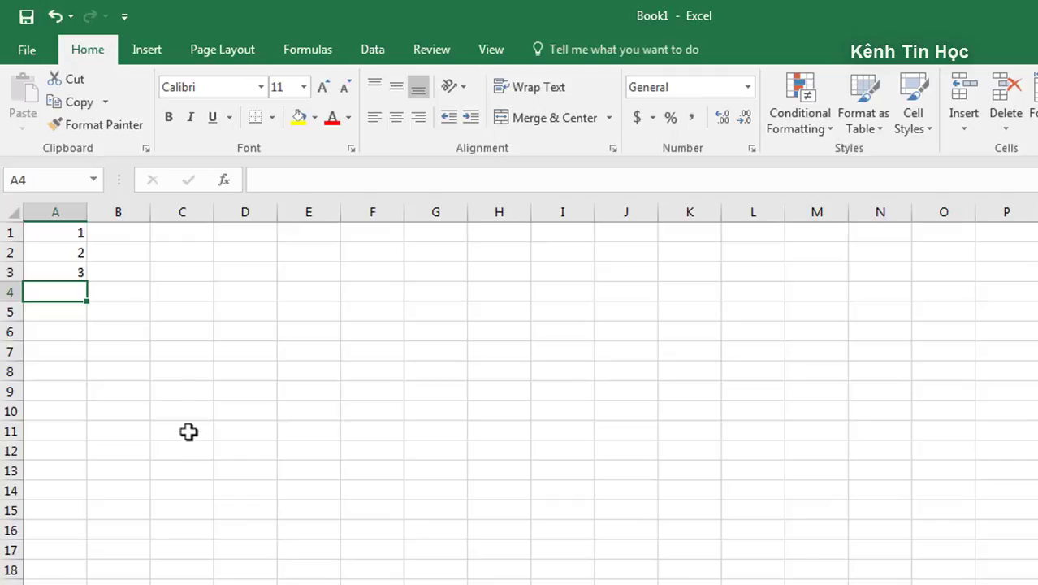
Inspect A1, A2 and the =A1+A2 formula behind A3
click(81, 233)
click(81, 253)
click(81, 272)
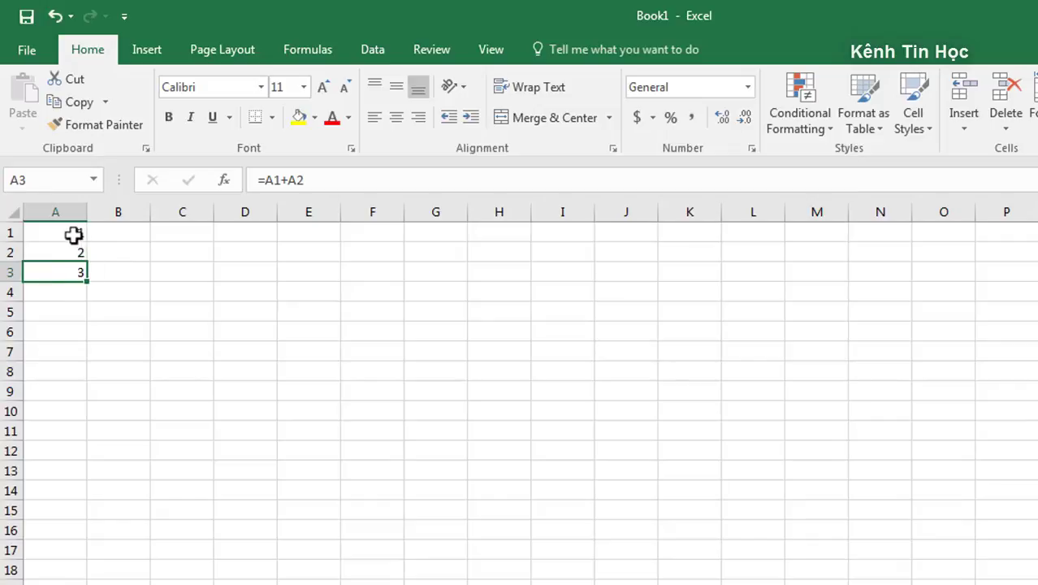
Change A1 to 2 and confirm A3 recalculates to 4
click(73, 234)
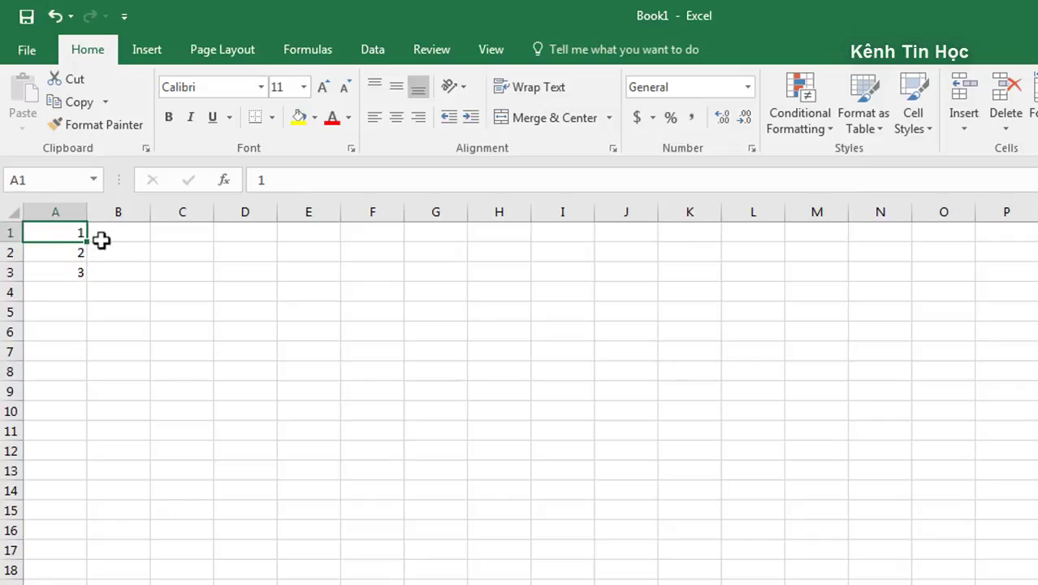
text(2)
key(Return)
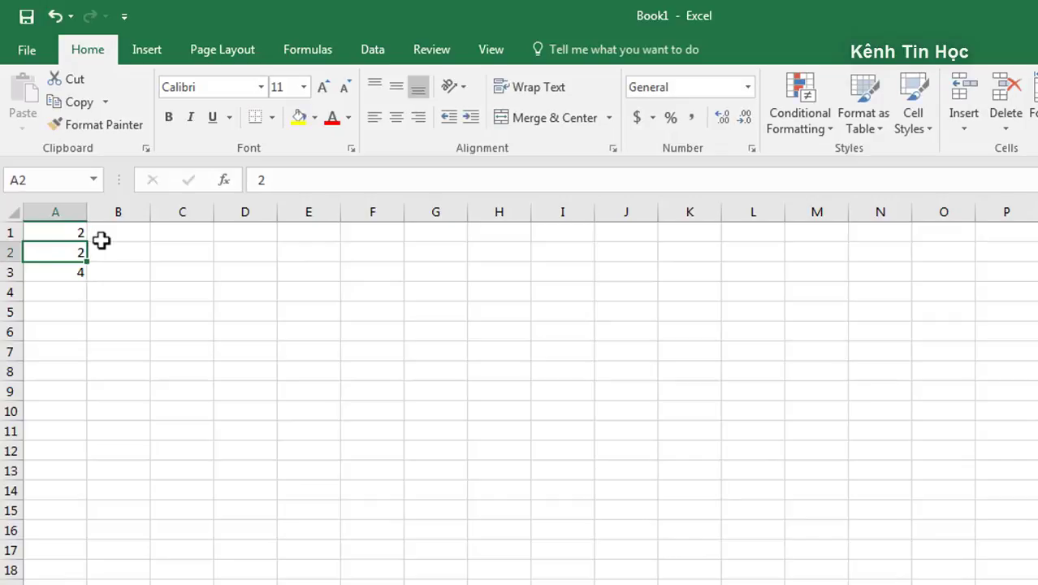
click(69, 275)
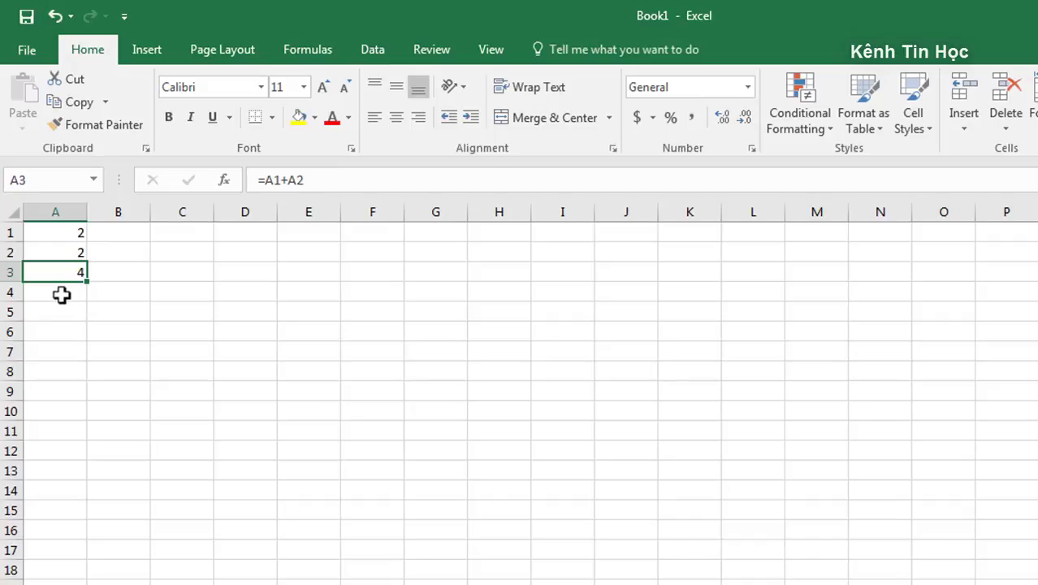
Enter =A1-A2 in B3, which shows 0
click(115, 272)
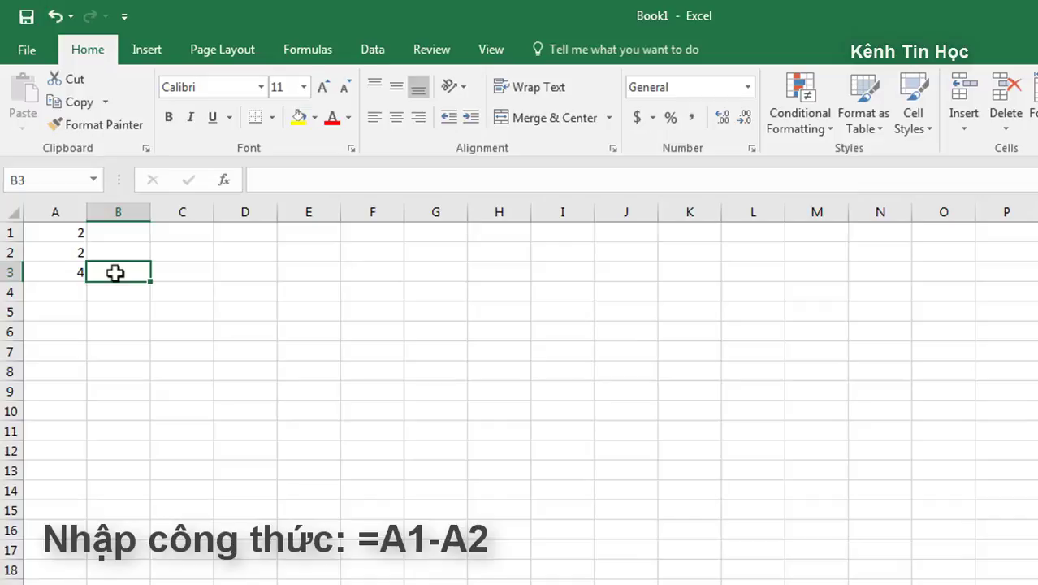
text(=)
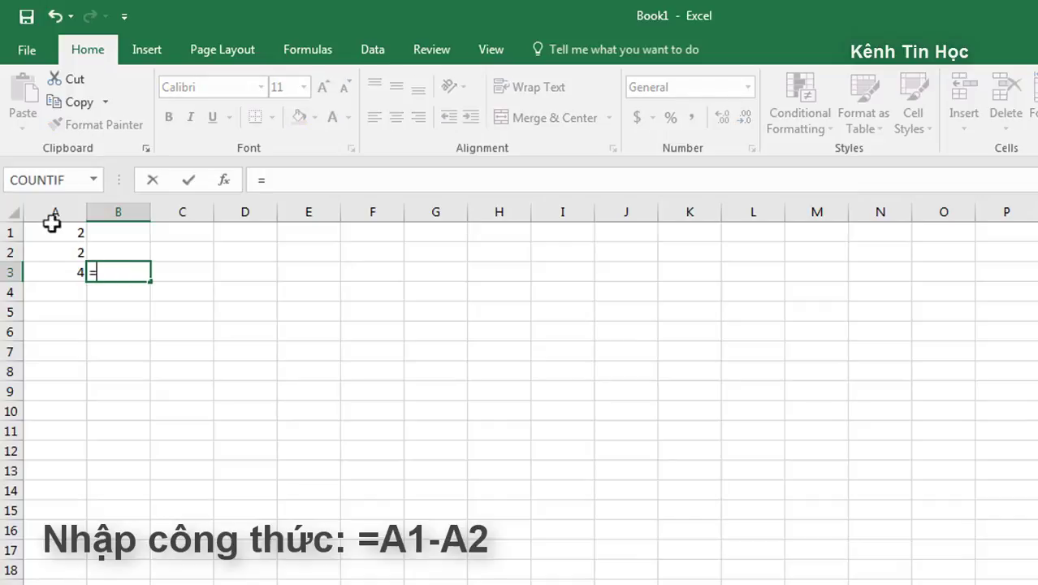
click(52, 231)
text(-)
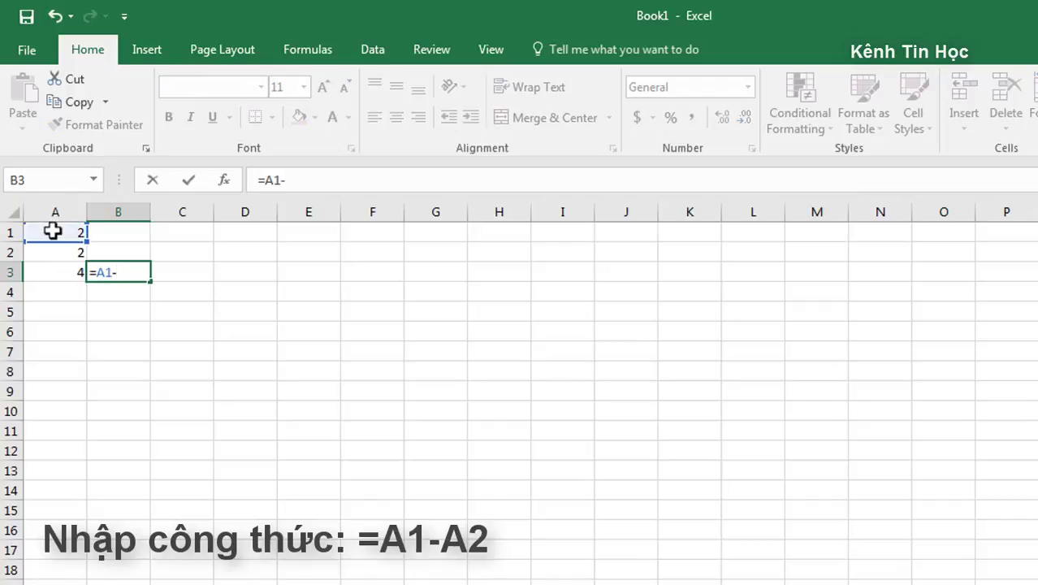
click(55, 252)
key(Return)
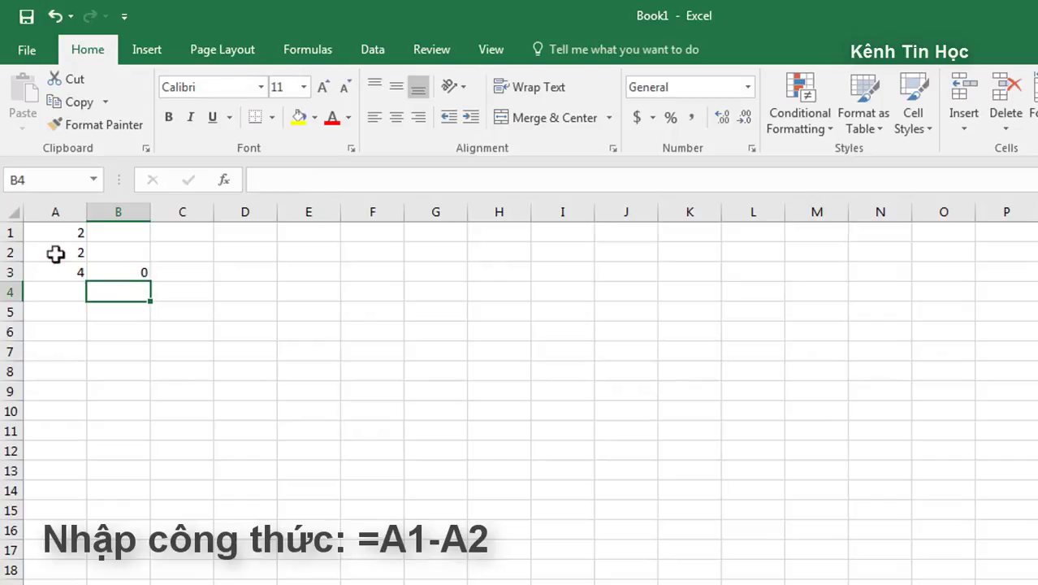
click(142, 271)
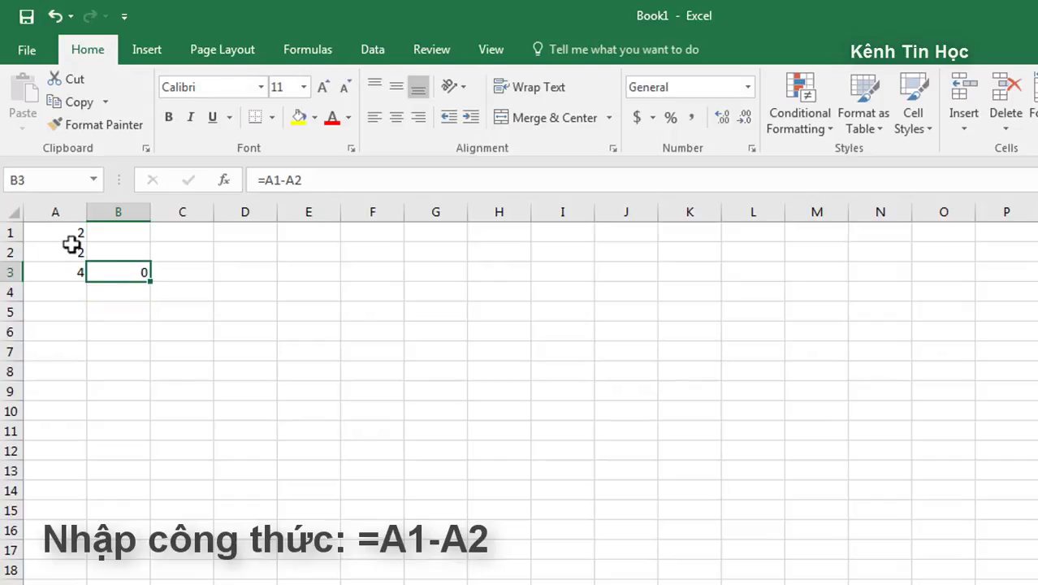
Enter =A1*A2 in C3, which shows 4
click(186, 273)
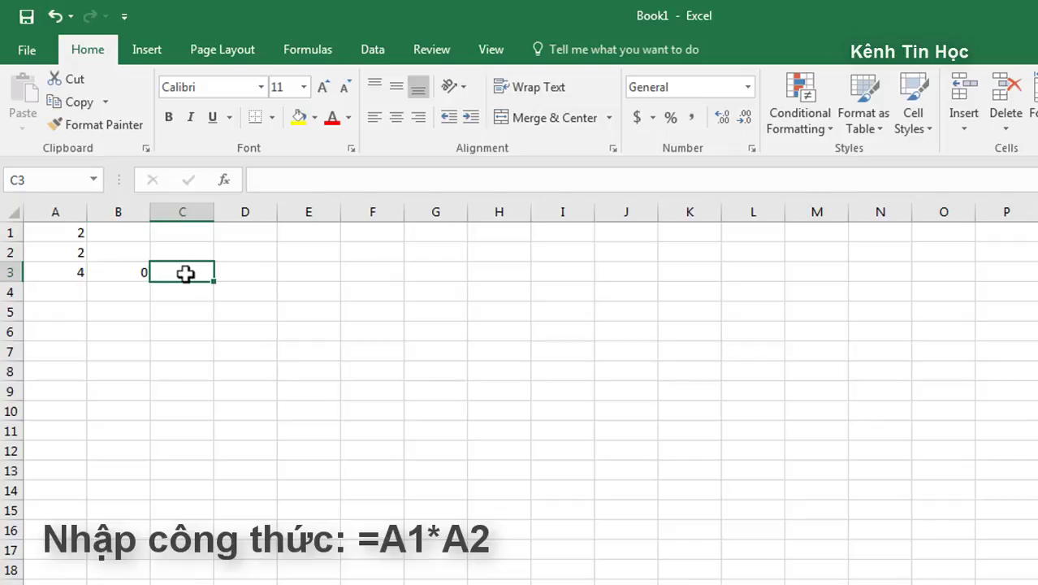
text(=)
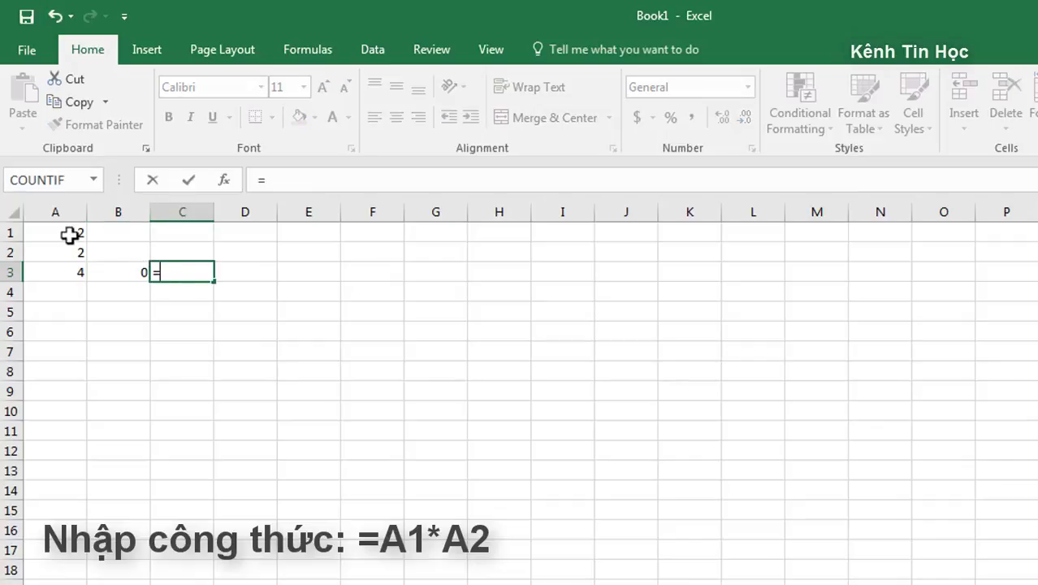
click(66, 235)
text(*)
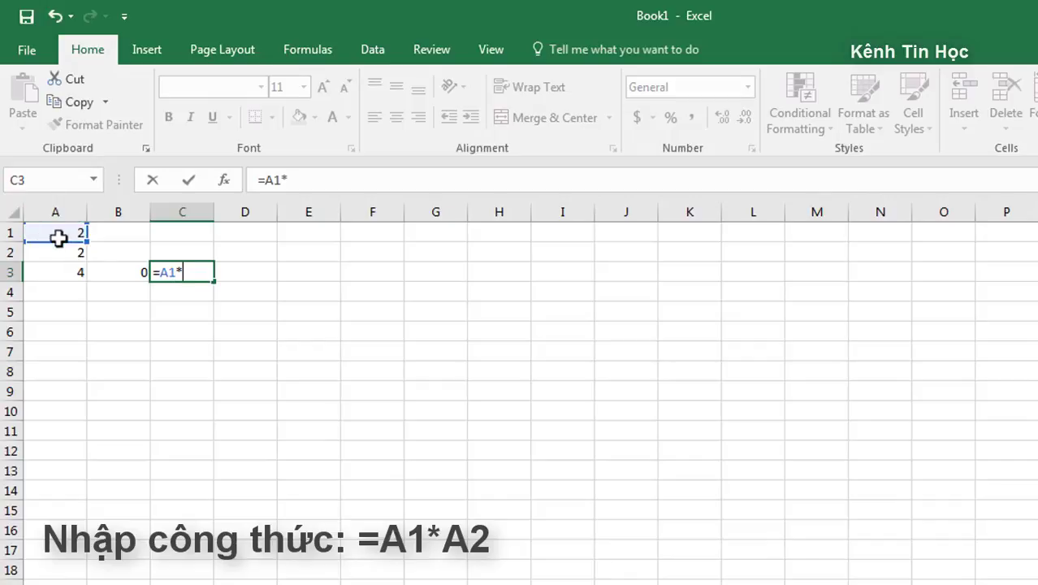
click(68, 252)
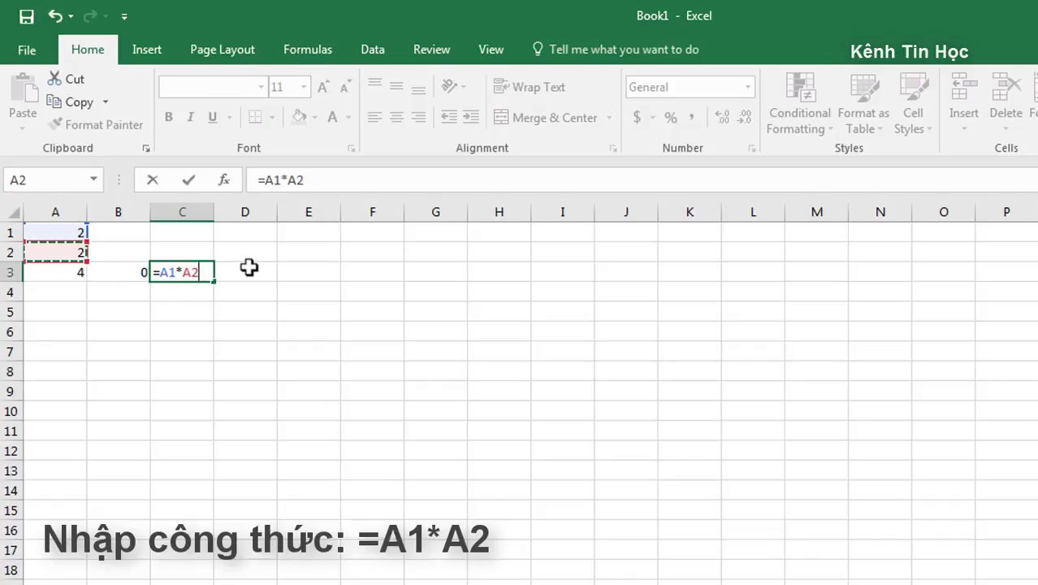
key(Return)
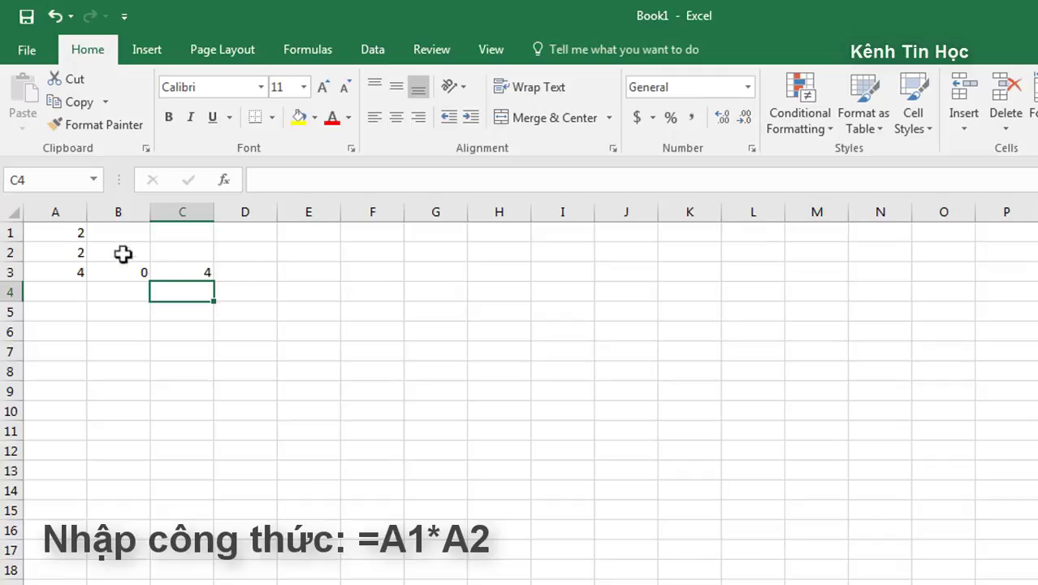
click(248, 273)
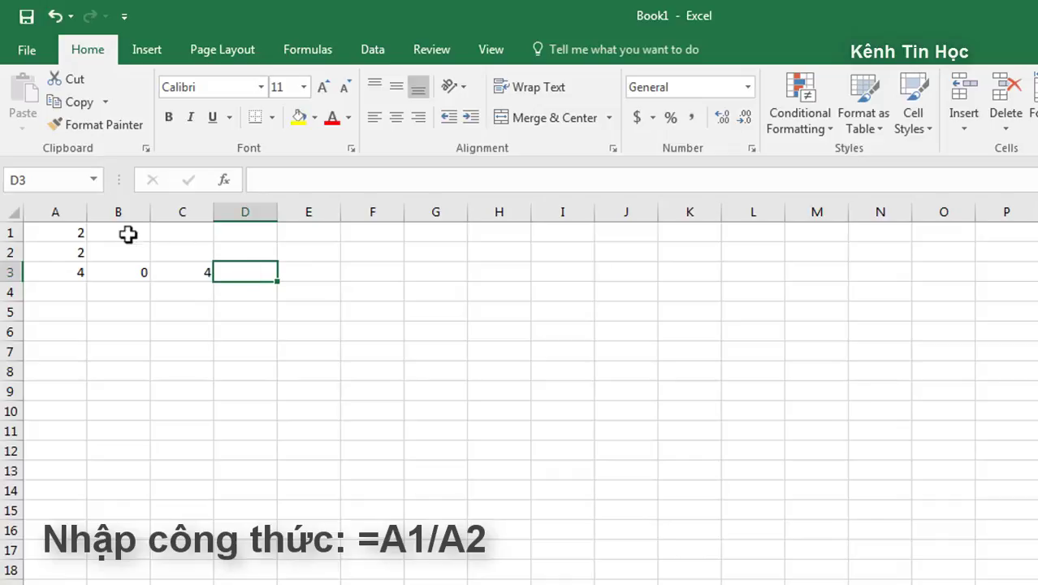
Enter =A1/A2 in D3, which shows 1, then recheck A3's sum formula
text(=)
click(71, 236)
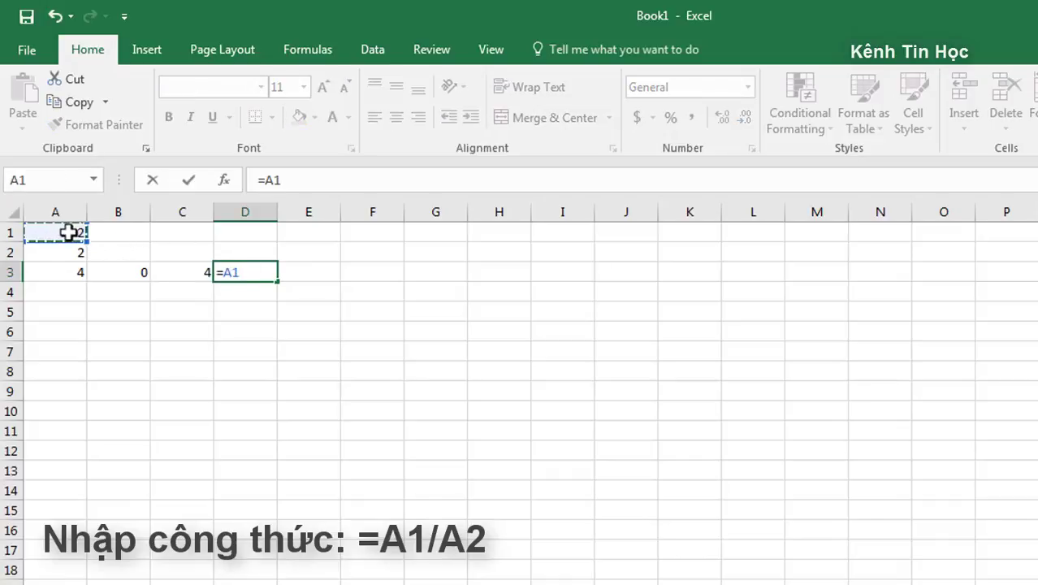
text(/)
click(70, 249)
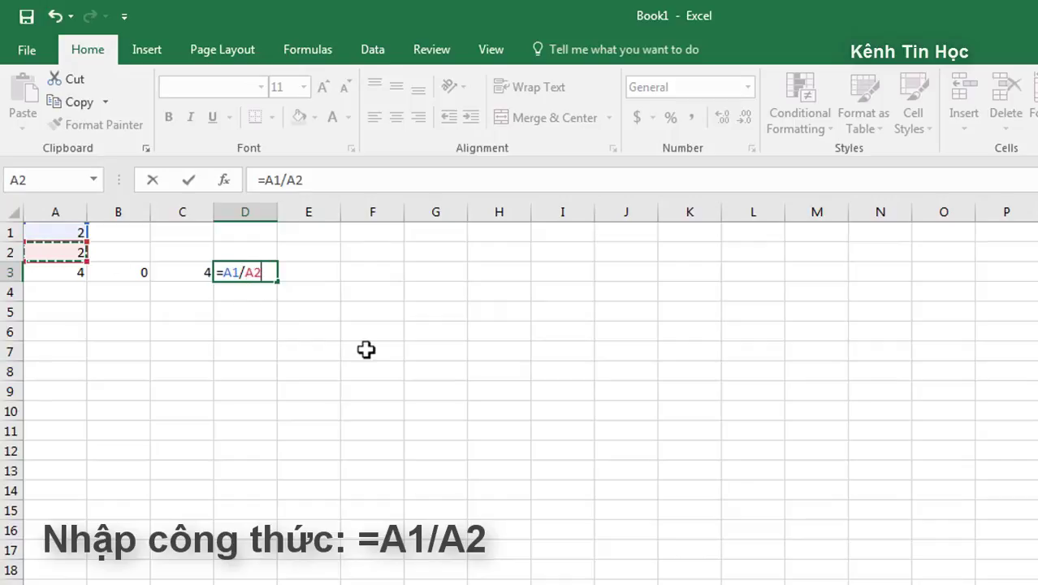
key(Return)
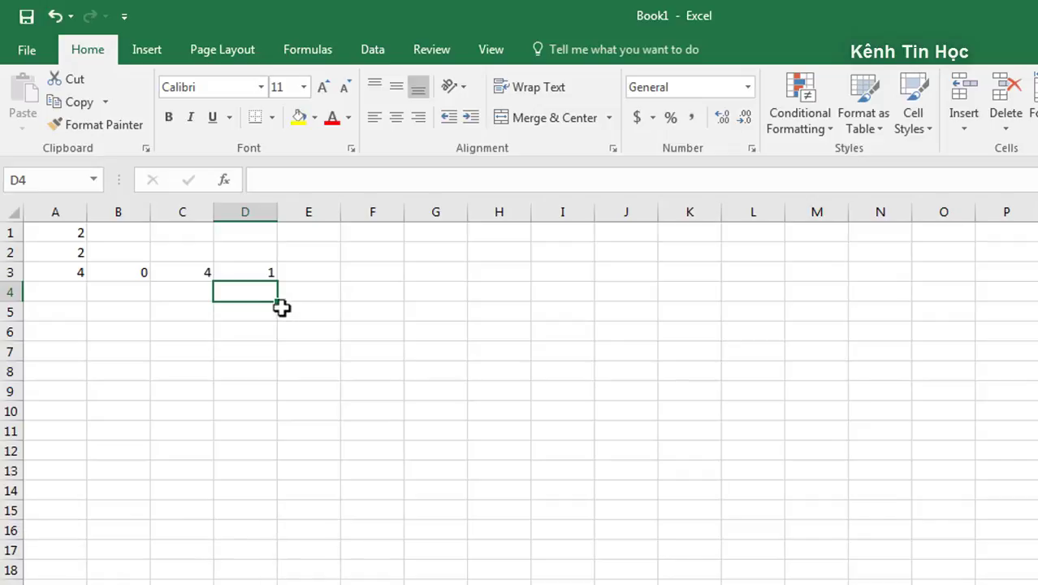
click(73, 272)
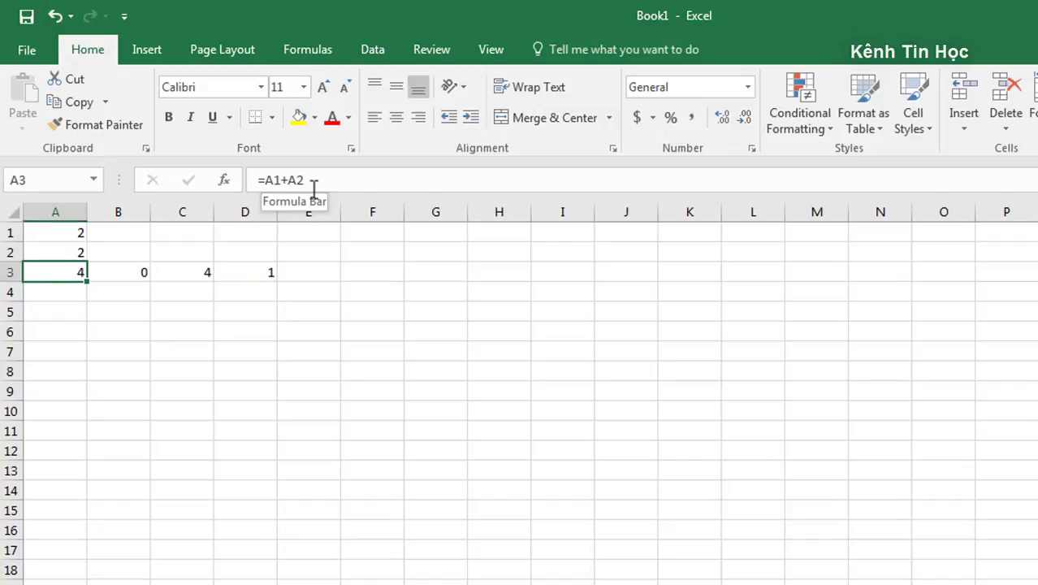
Edit A3's formula from =A1+A2 to =A1-A2 so it shows 0
double_click(75, 276)
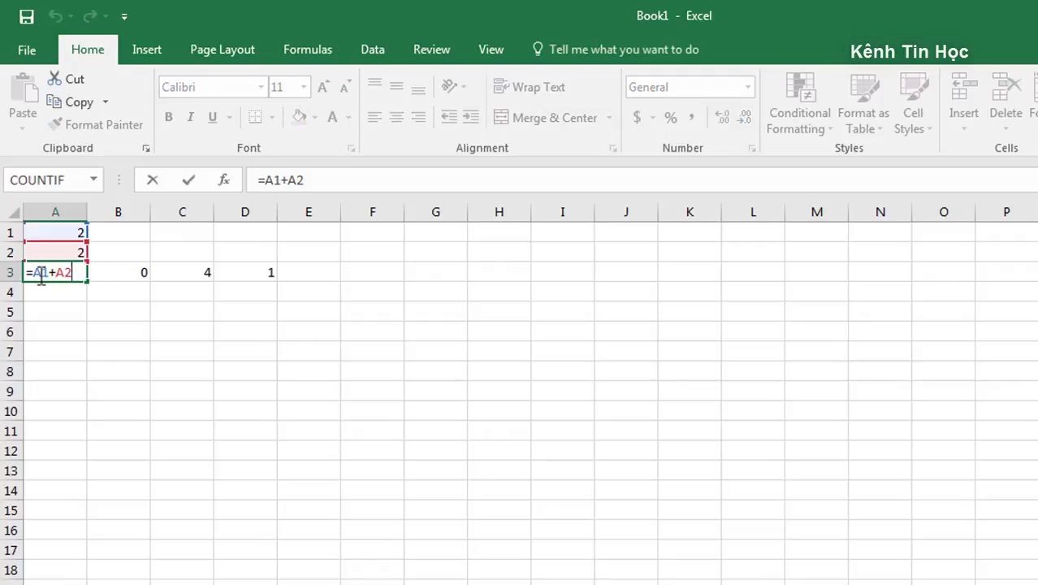
click(57, 274)
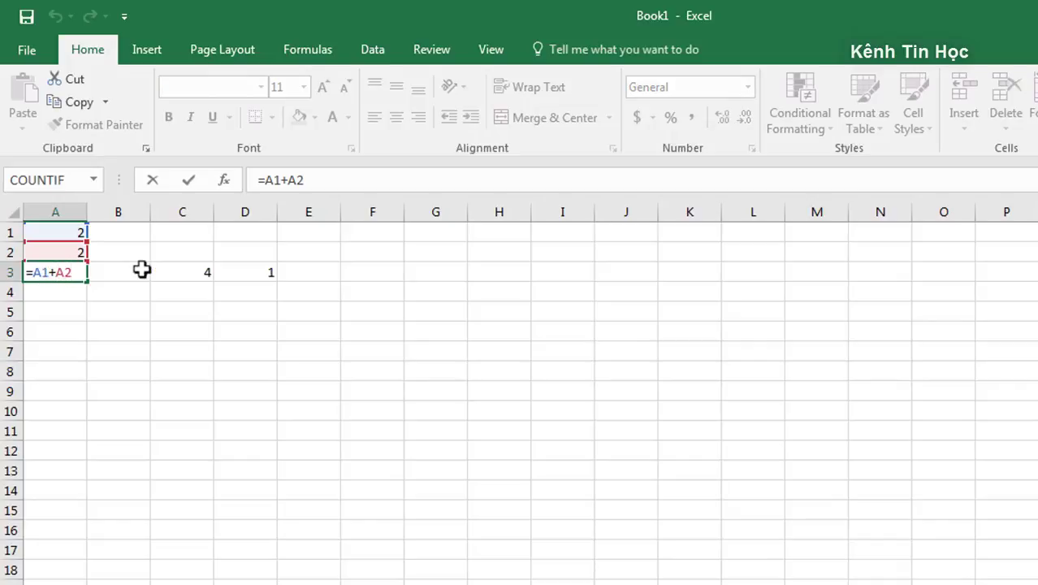
key(BackSpace)
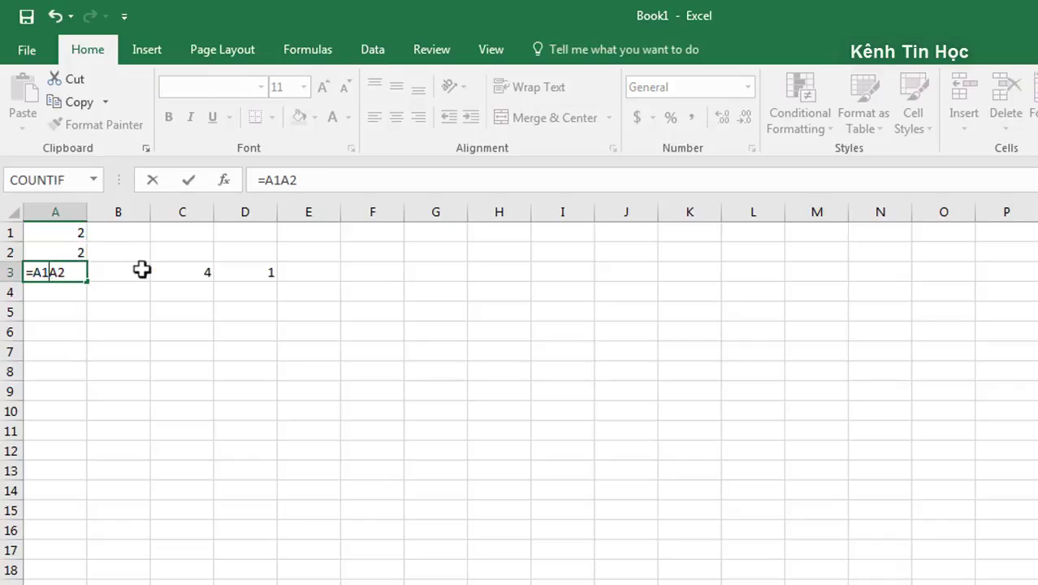
text(-)
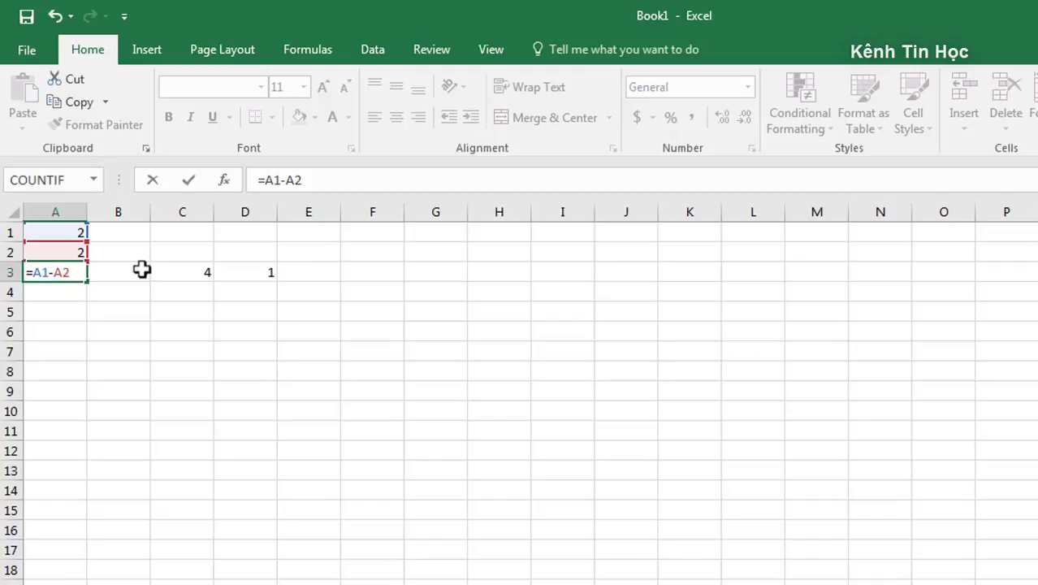
key(Return)
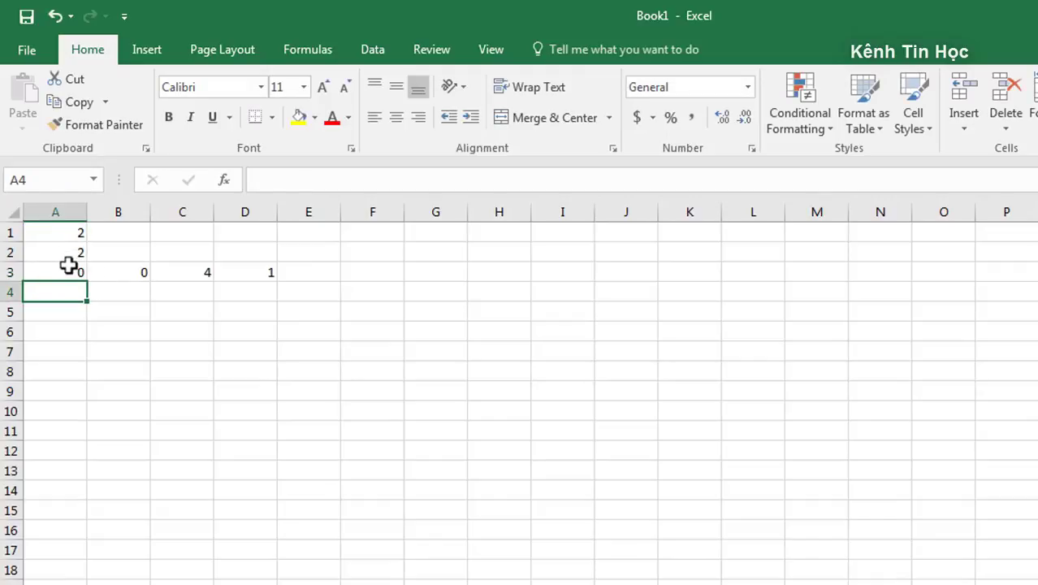
click(63, 273)
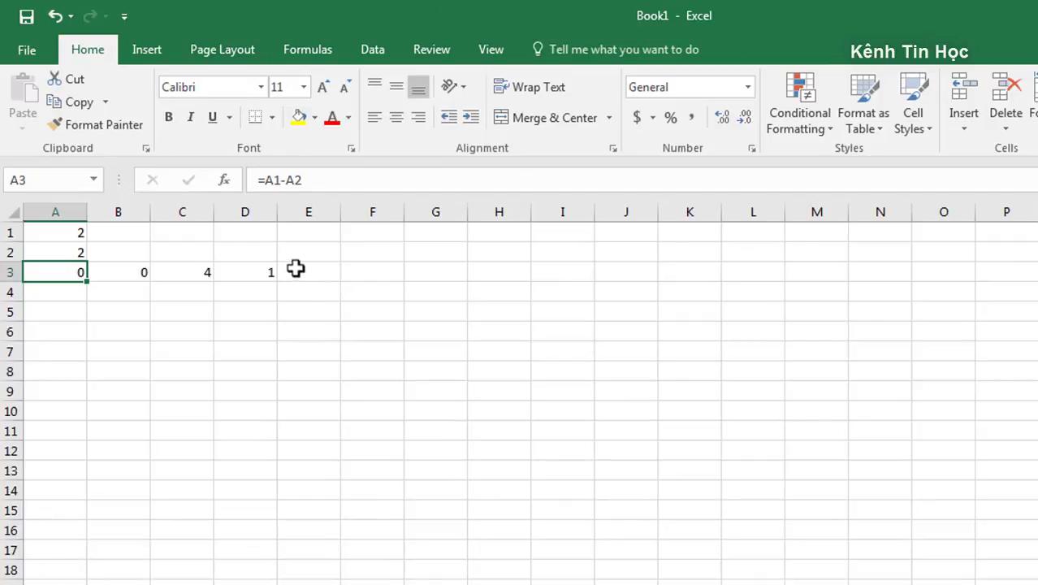
Clear A3:E3 and enter 4 in A3, leaving column A as 2, 2, 4
mouse_move(297, 271)
mouse_down()
mouse_move(51, 262)
mouse_move(44, 276)
mouse_up()
key(Delete)
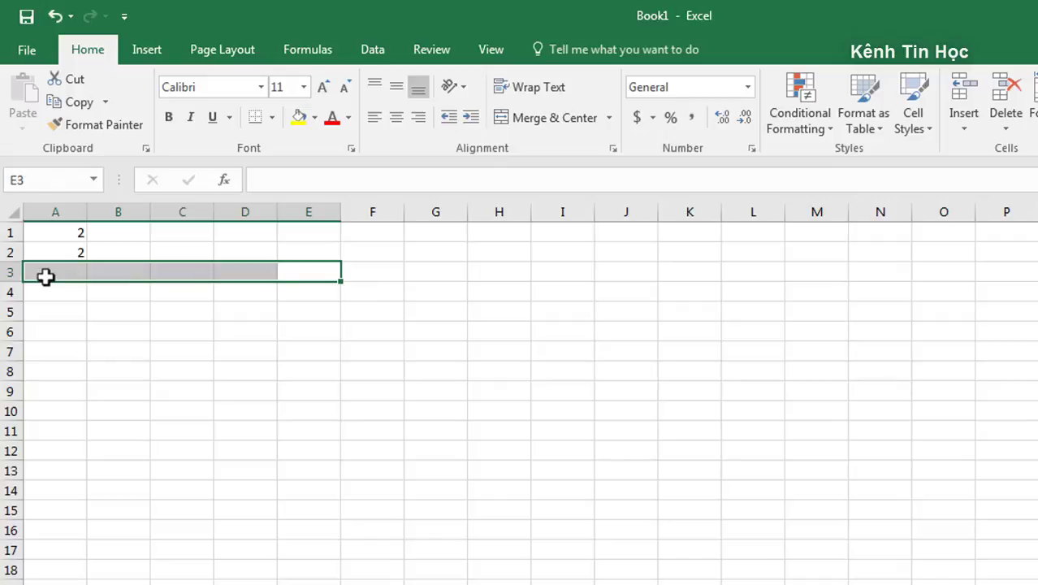
click(62, 292)
click(67, 277)
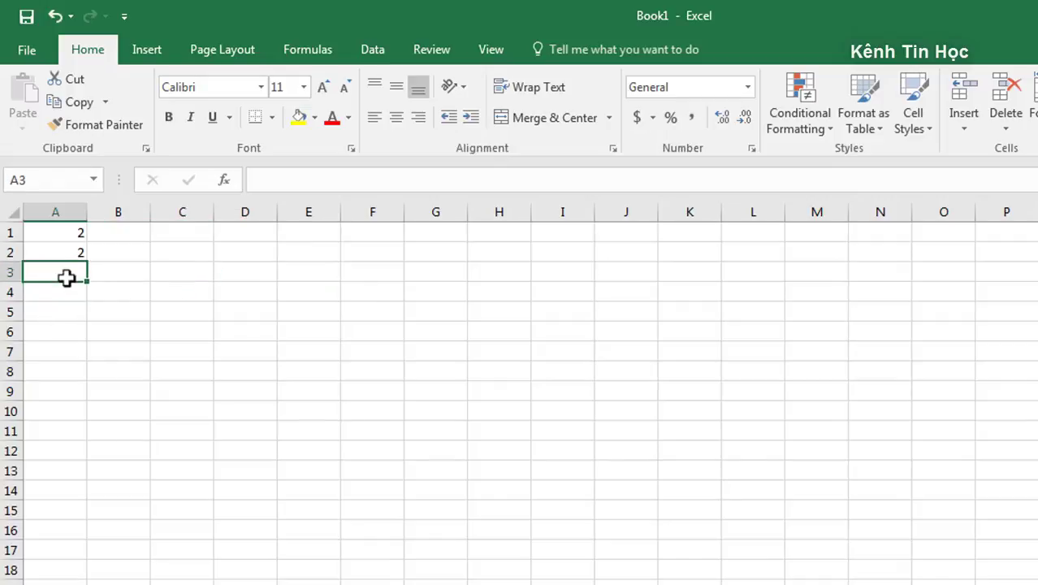
text(4)
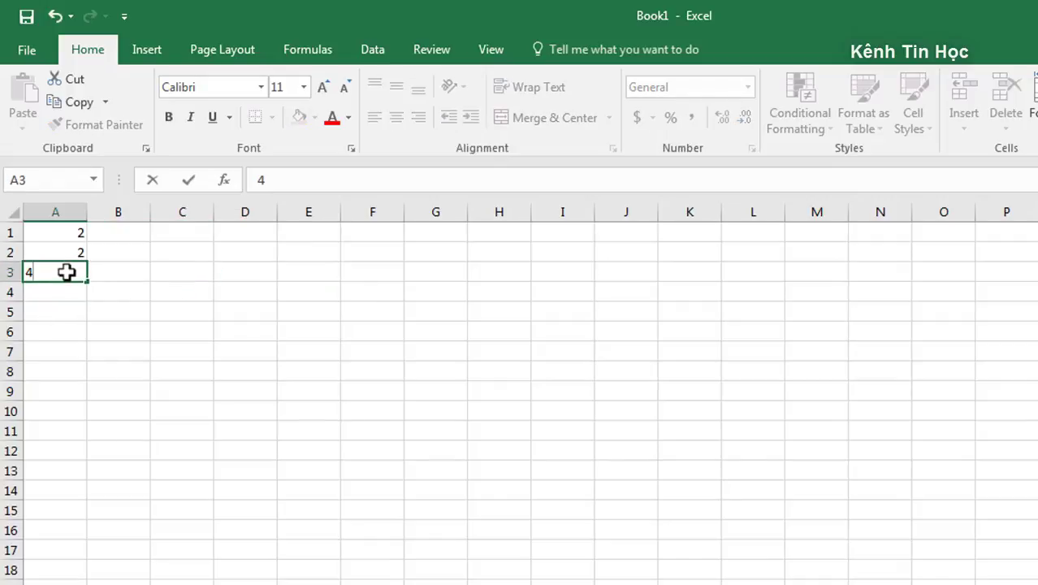
key(Return)
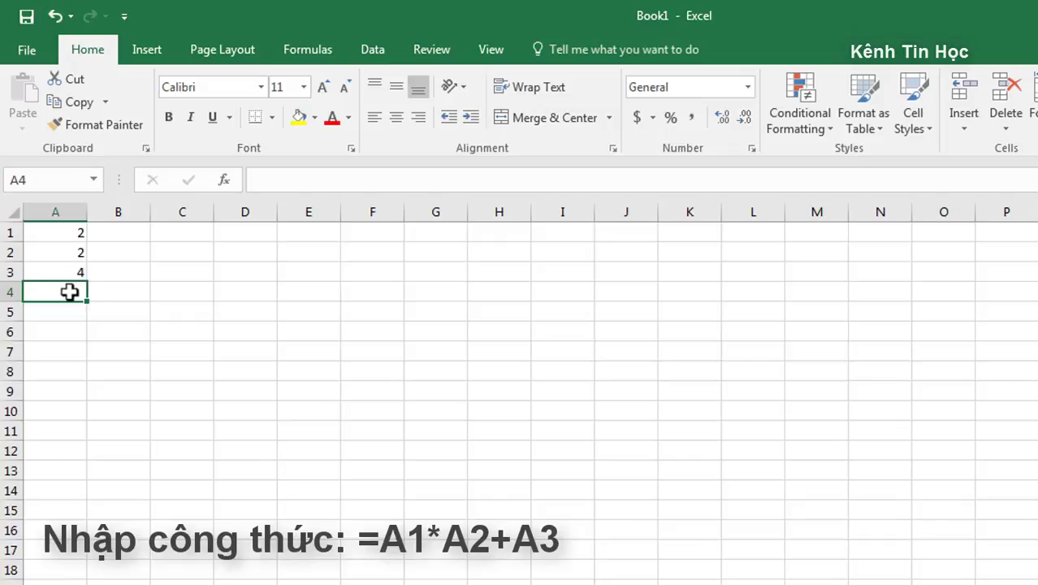
Enter =A1*A2+A3 in A4 by clicking the cells, giving 8
text(=)
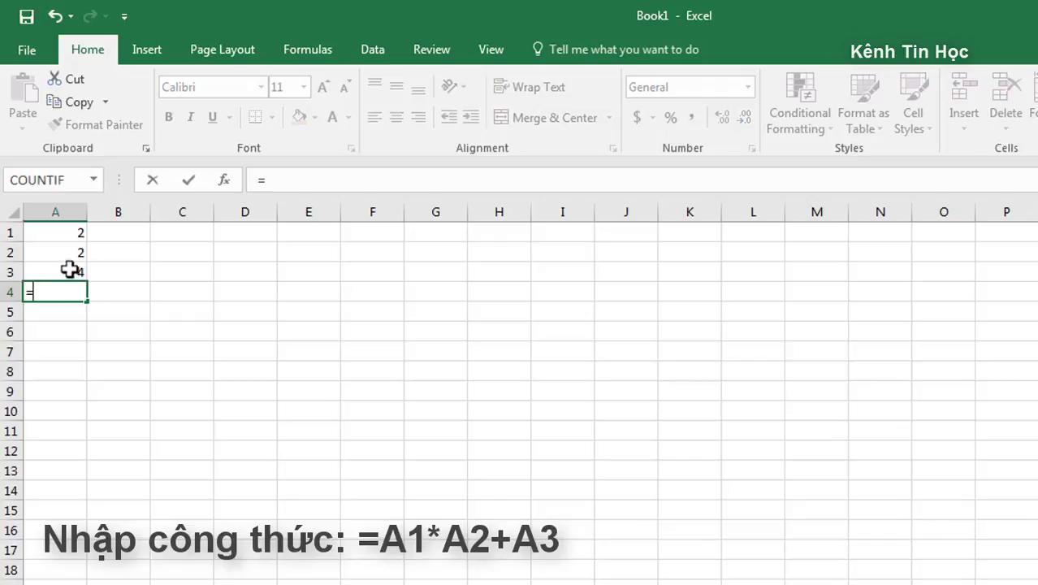
click(75, 234)
text(*)
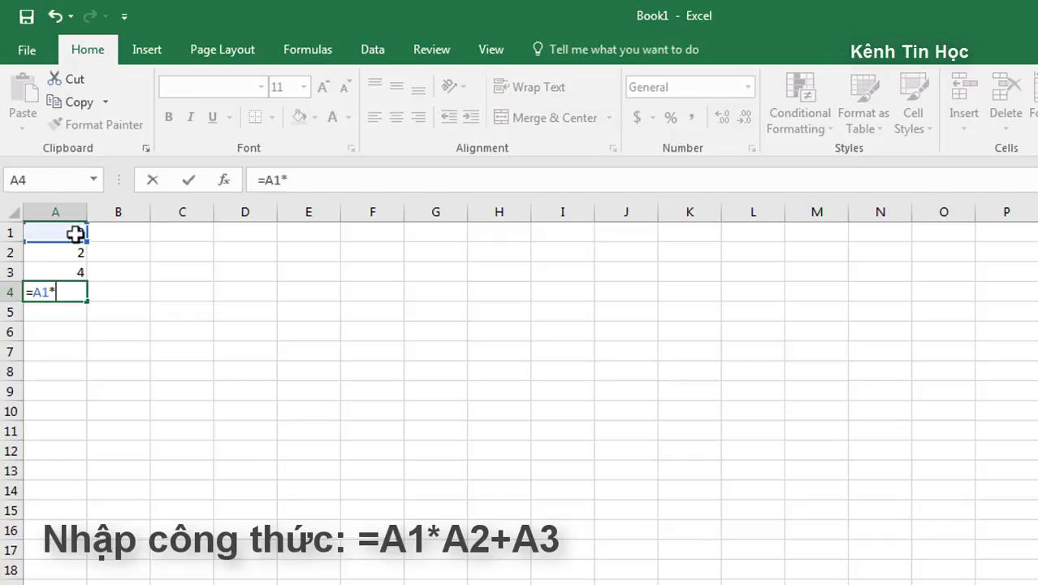
click(56, 250)
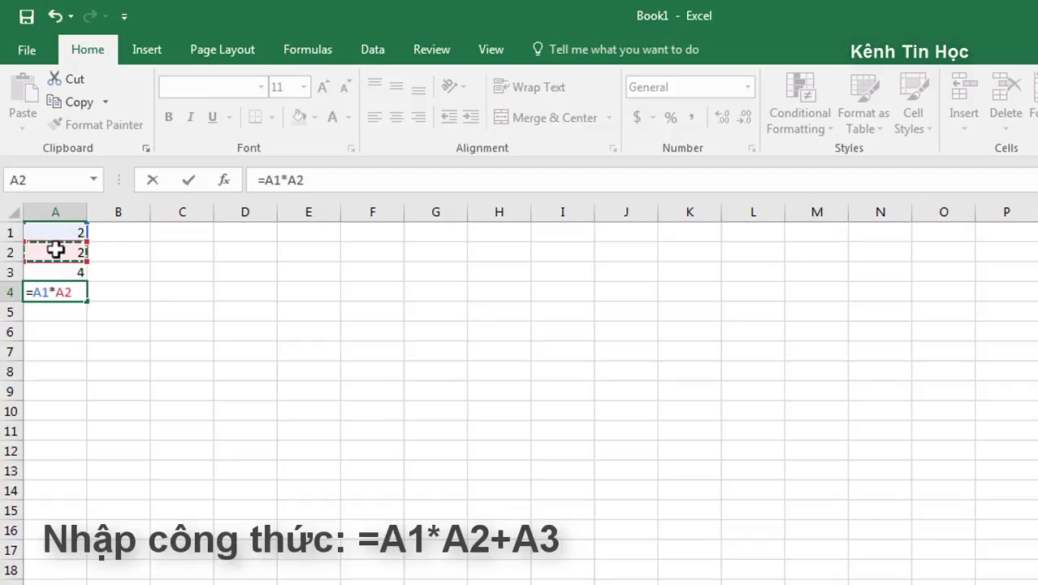
text(+)
click(64, 275)
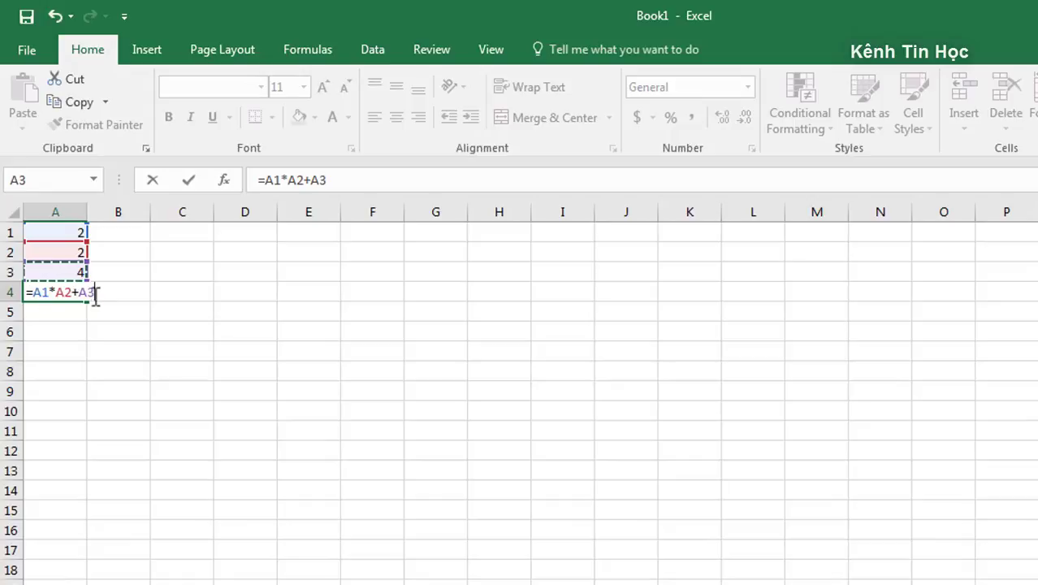
click(98, 297)
key(Return)
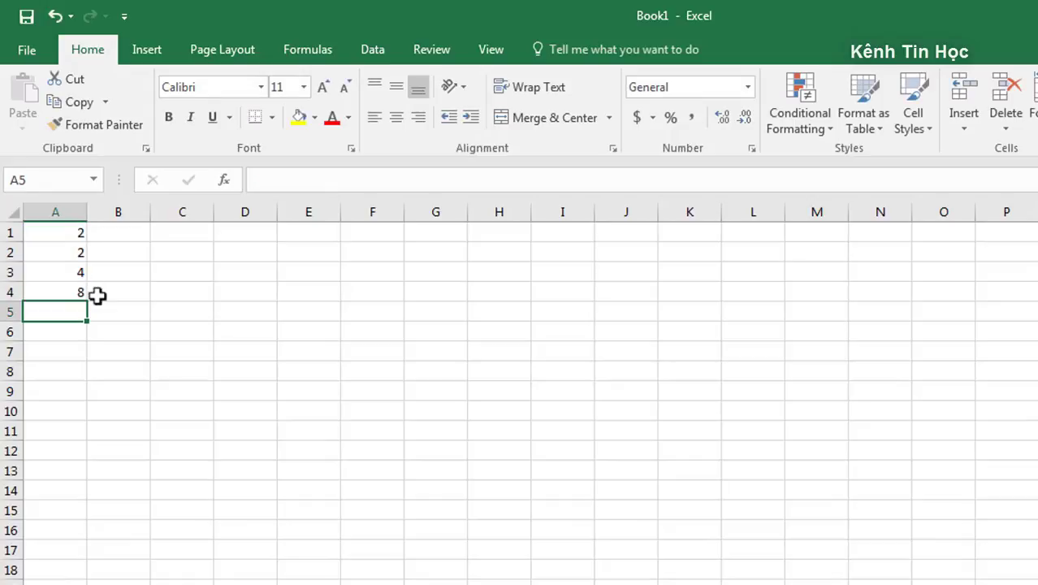
click(84, 297)
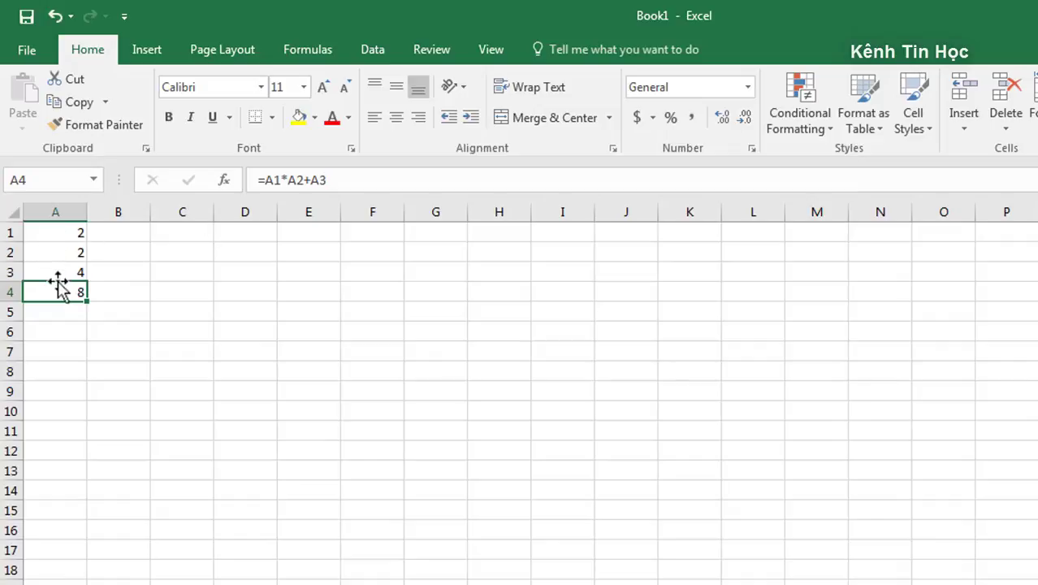
click(120, 294)
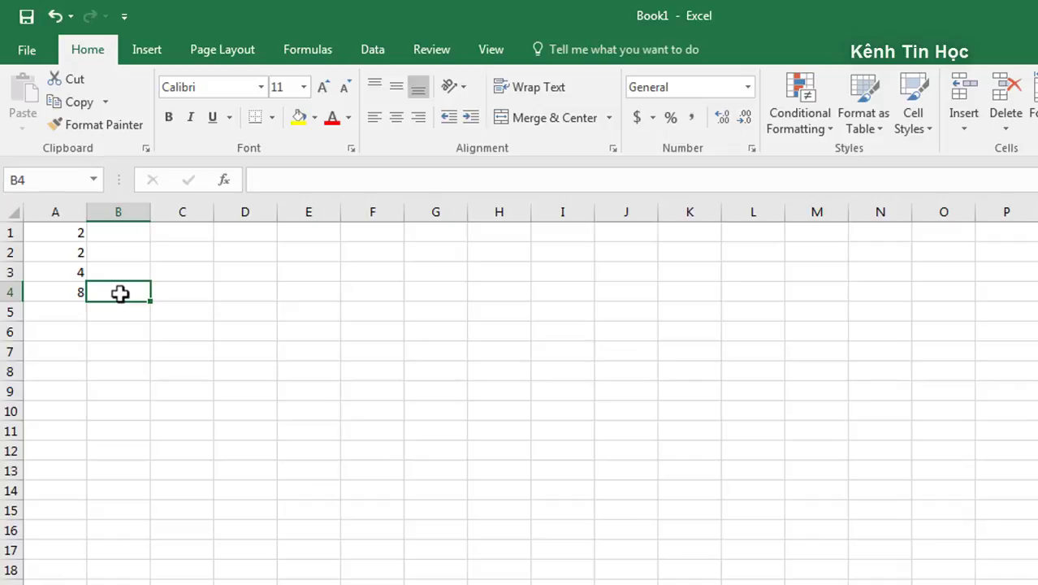
Start B4's formula as =A1*A2+A3 by clicking the cells
text(=)
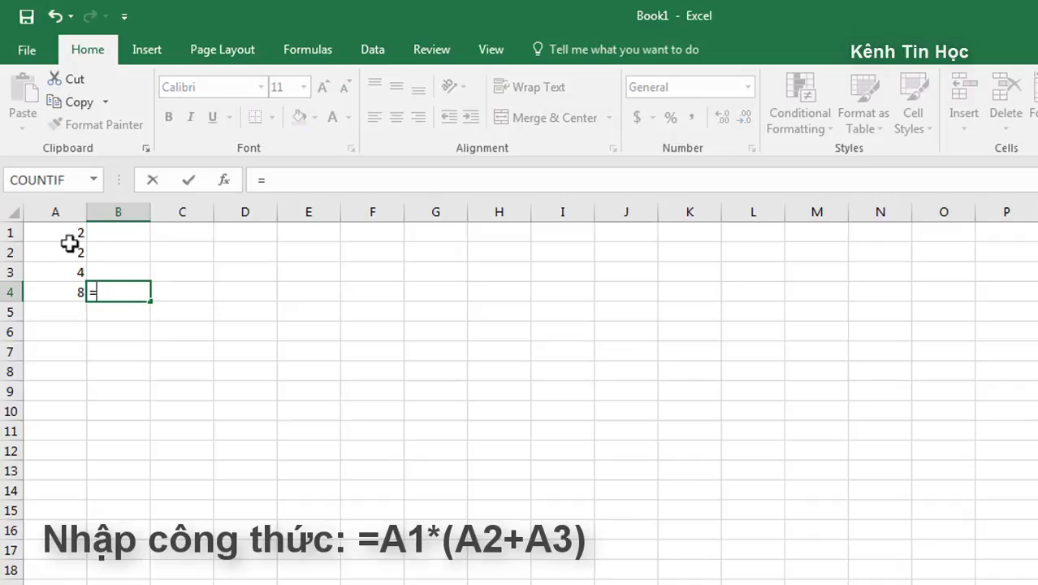
click(65, 235)
text(*)
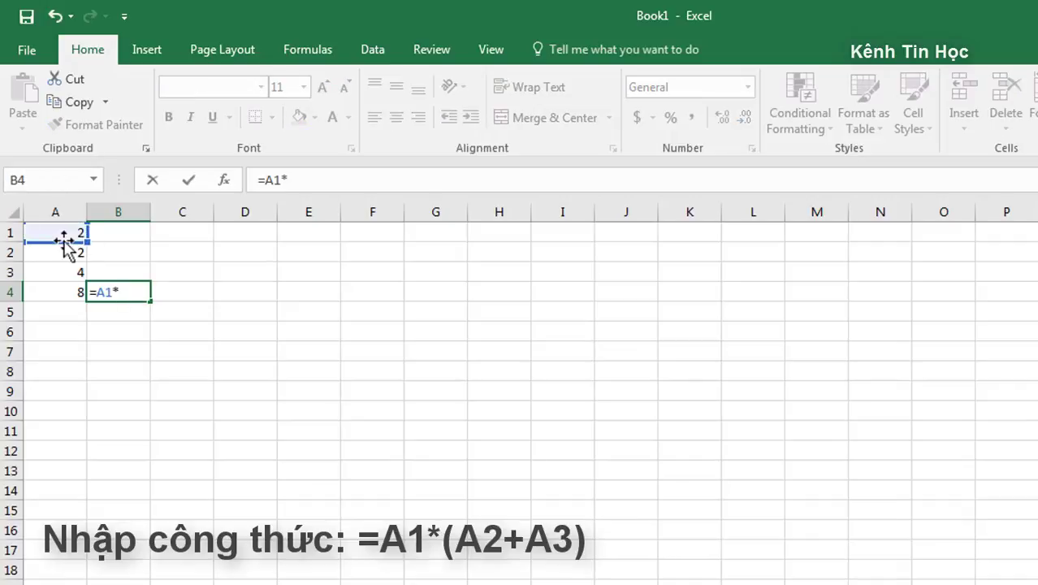
click(67, 254)
text(+)
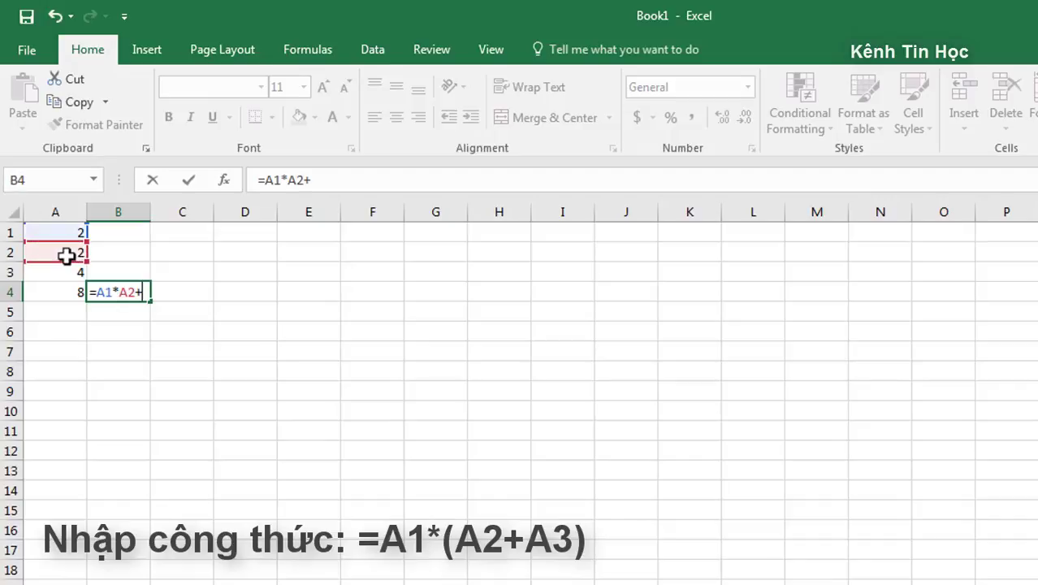
click(65, 272)
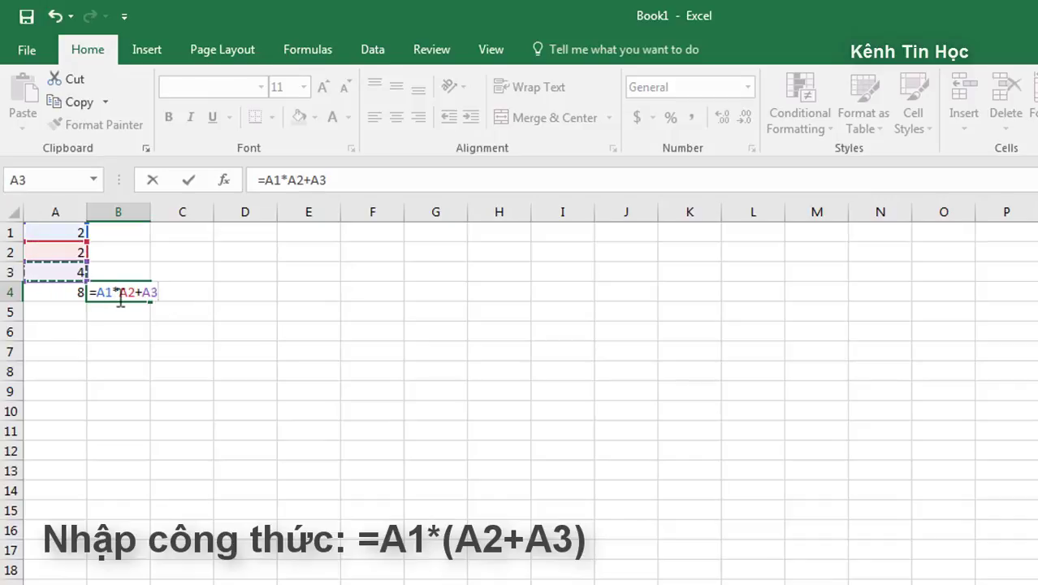
Add brackets so B4 reads =A1*(A2+A3), showing 12
click(162, 292)
key(Left)
key(Left)
key(Left)
text(()
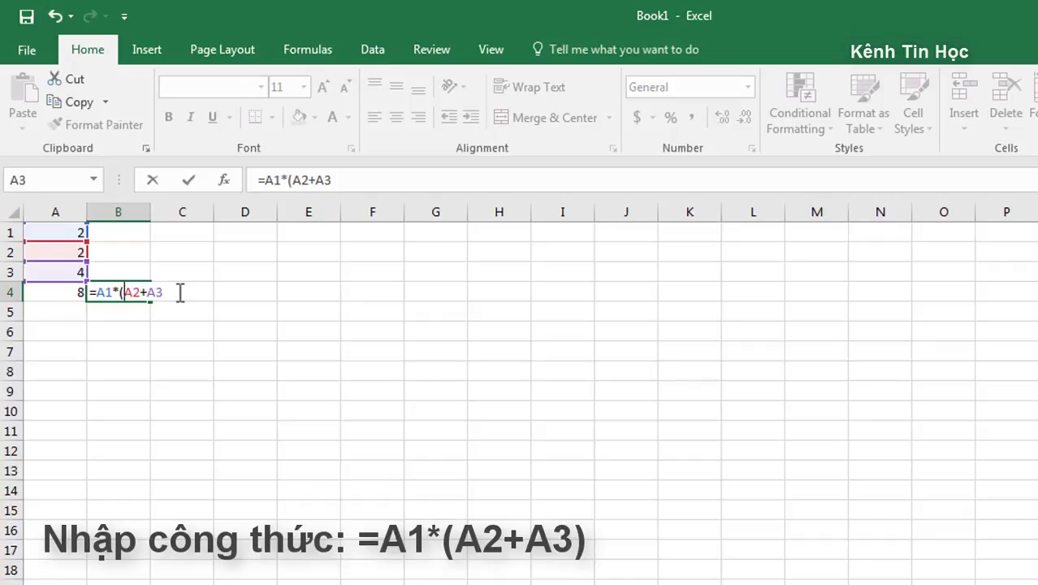
click(180, 292)
text())
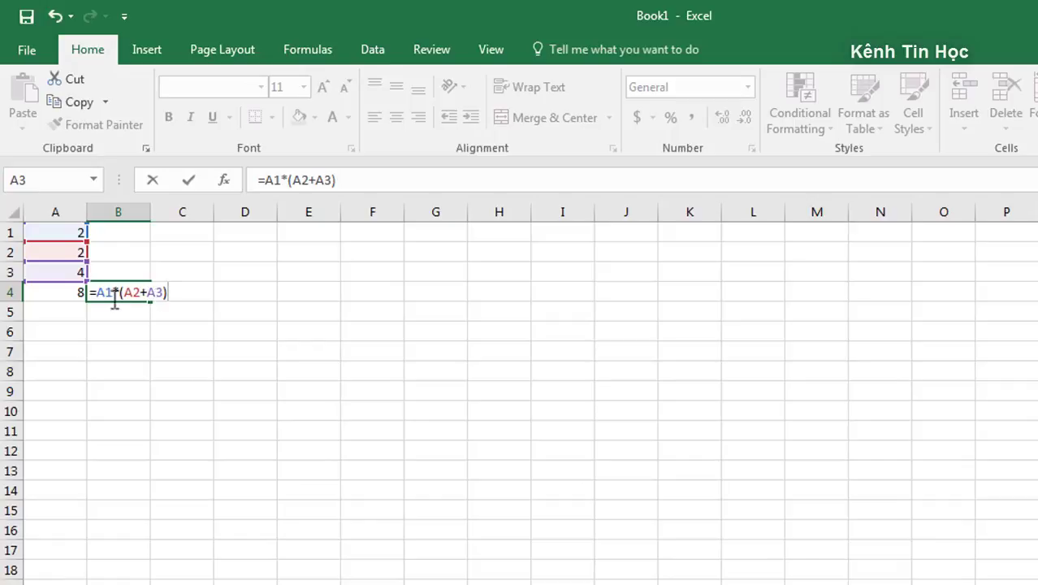
key(Return)
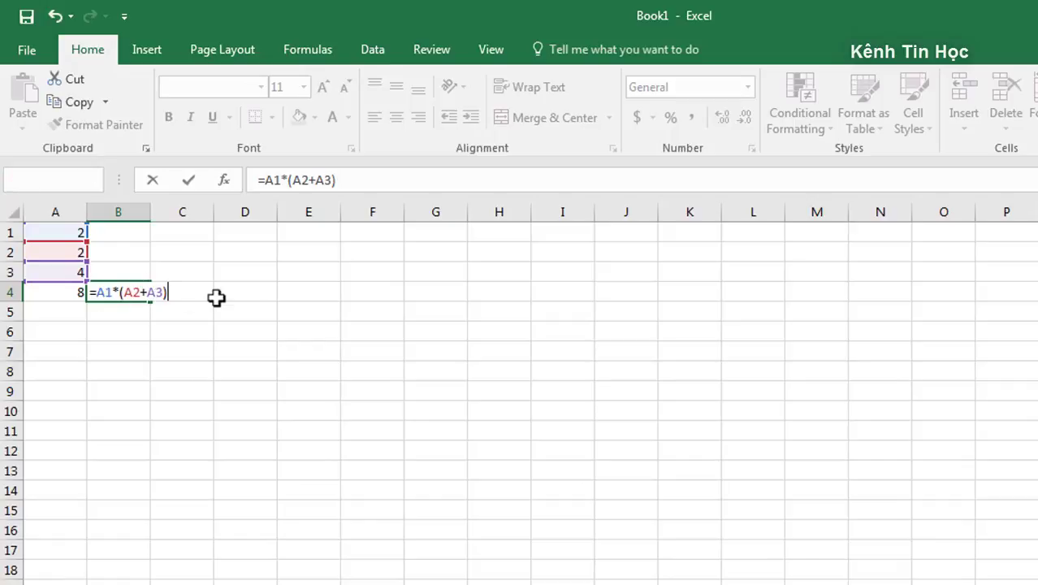
click(109, 291)
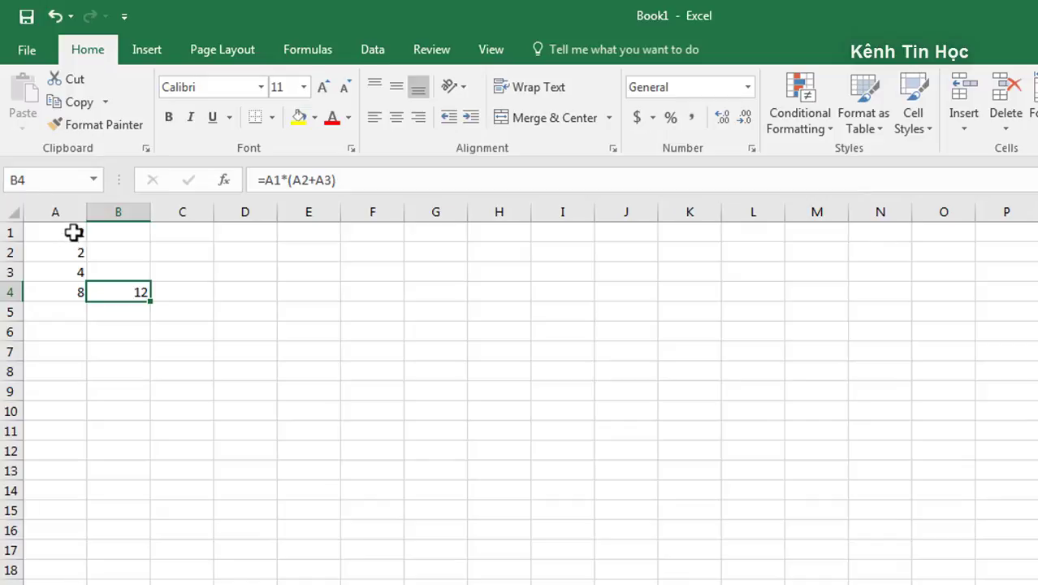
Delete B4's bracketed formula, leaving A4's =A1*A2+A3 in place
click(74, 234)
click(123, 292)
key(Delete)
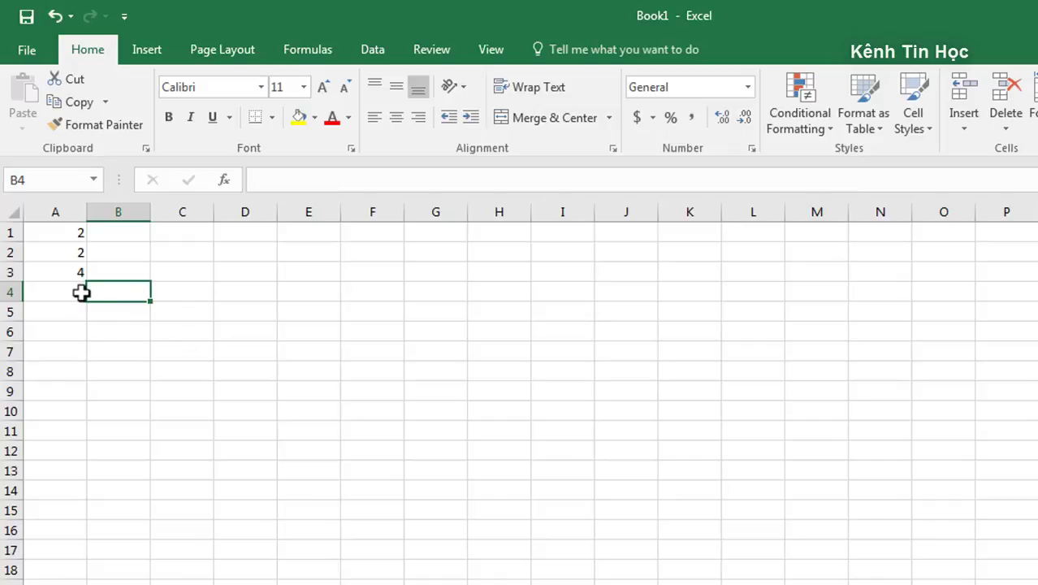
click(79, 292)
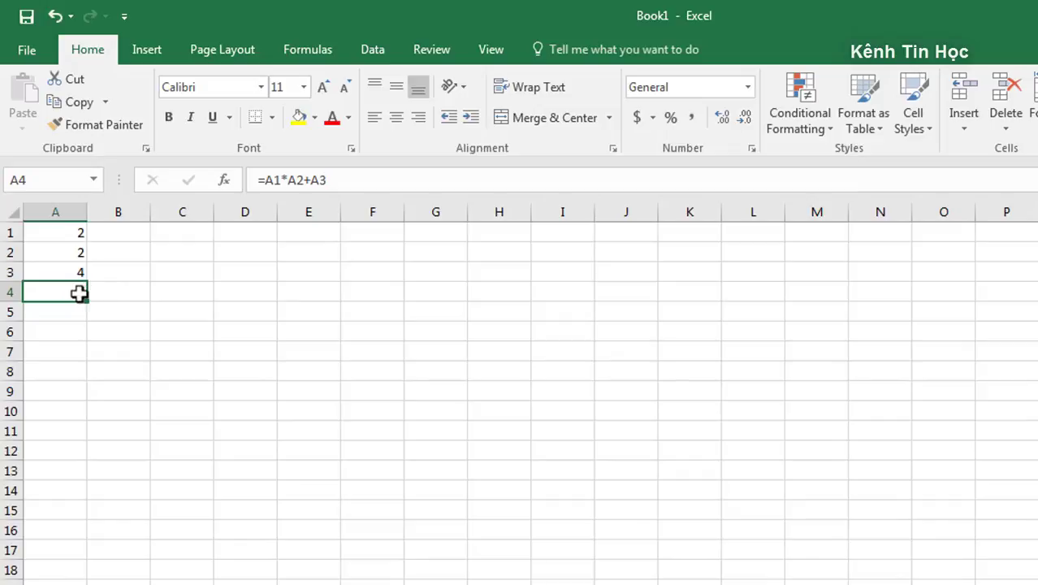
Copy A4's formula into B4, where it adapts to =B1*B2+B3
right_click(79, 294)
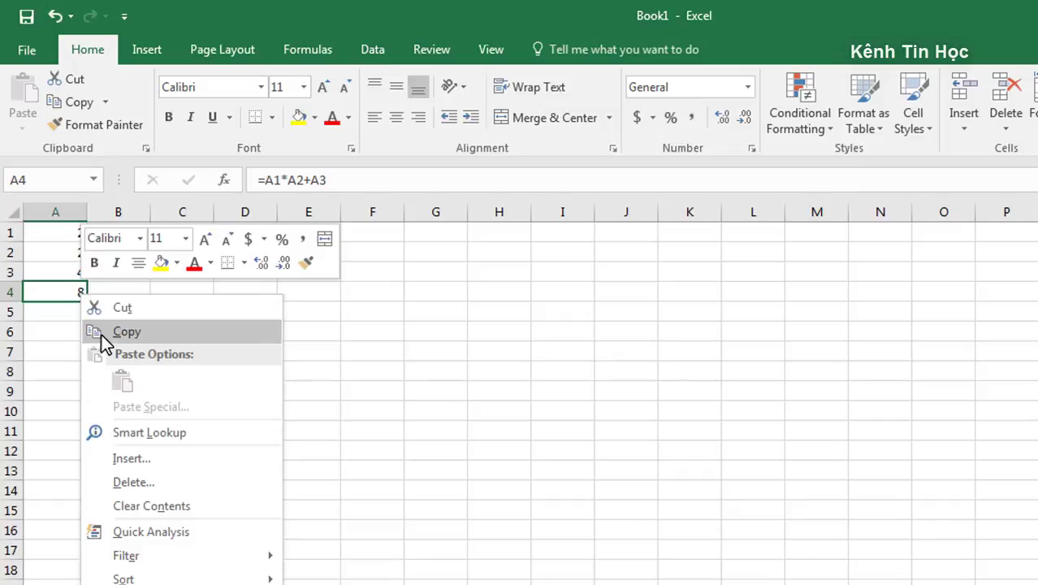
click(102, 334)
click(116, 297)
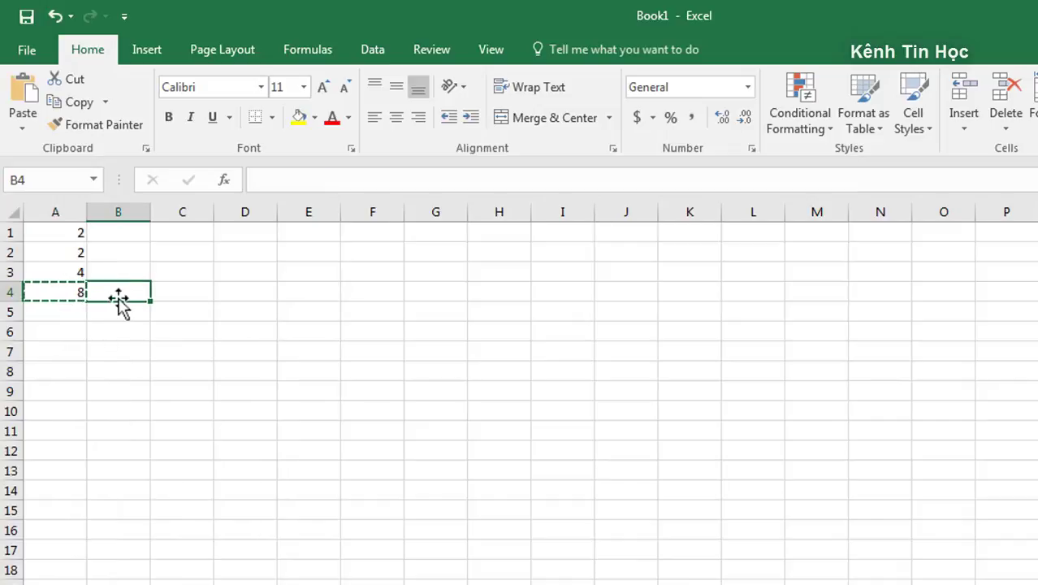
right_click(117, 297)
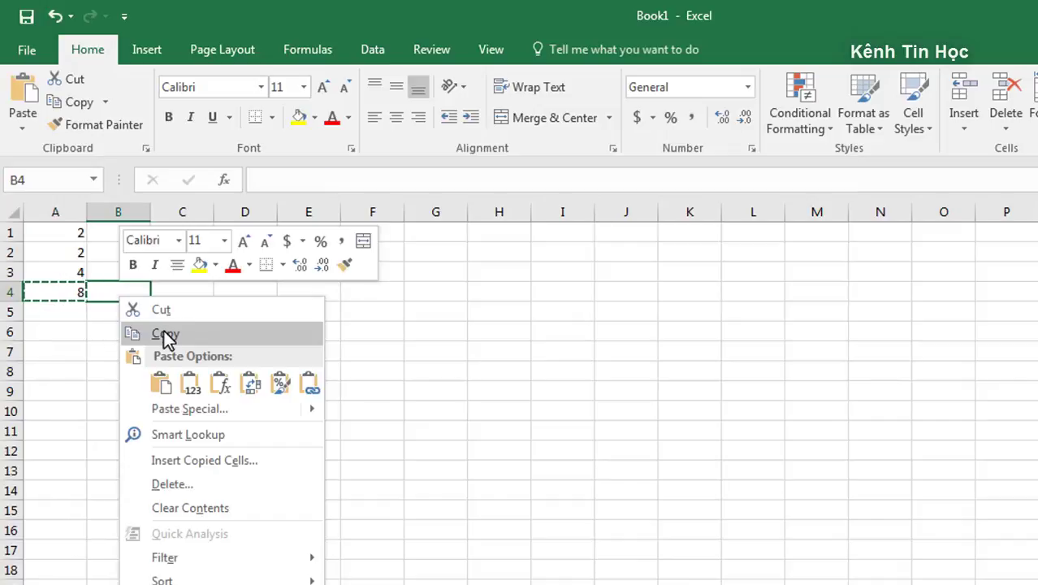
click(159, 381)
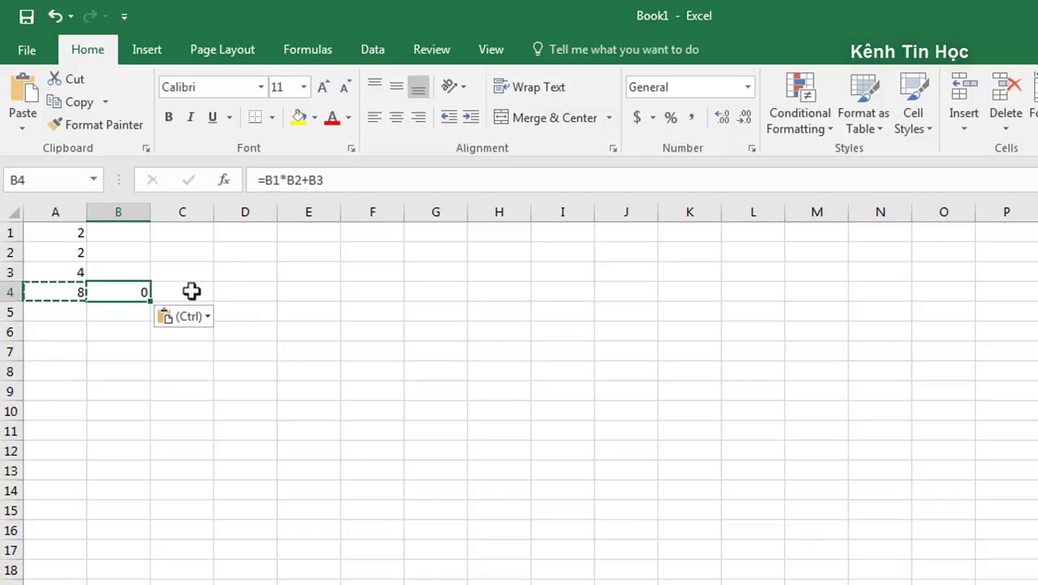
click(76, 294)
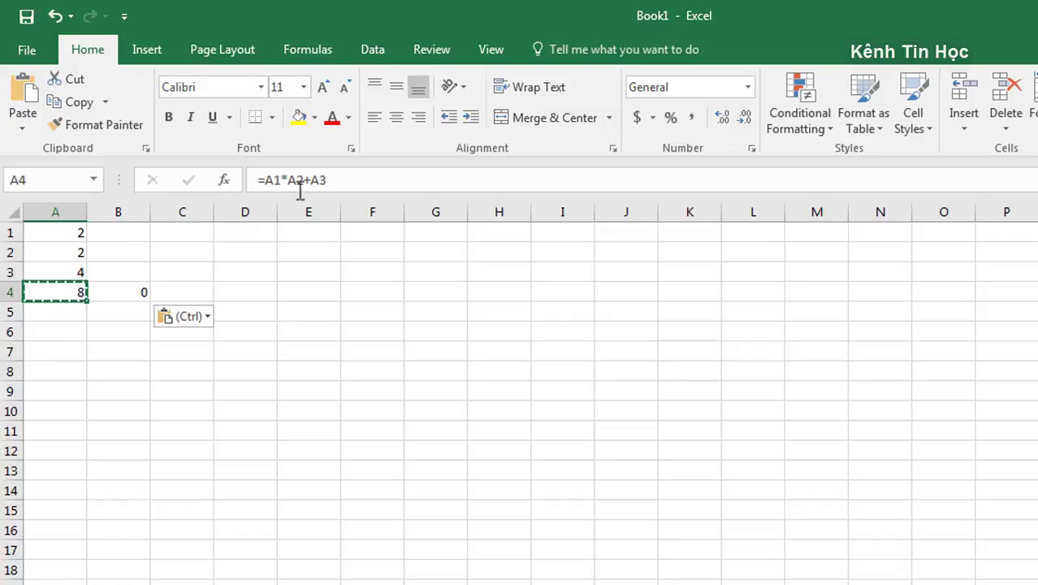
click(119, 294)
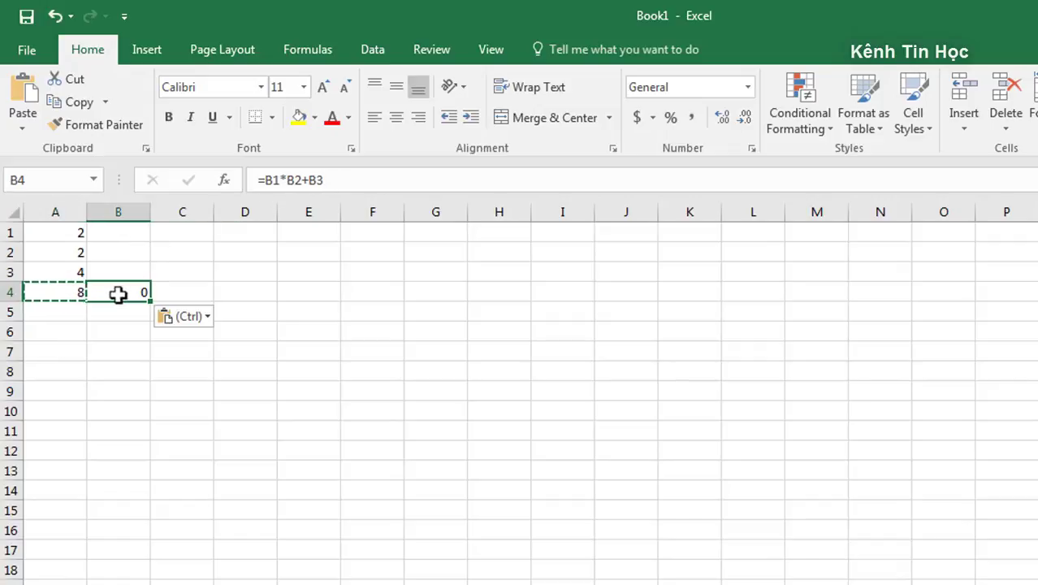
Copy A4's formula into C4, where it becomes =C1*C2+C3 showing 0
click(58, 293)
right_click(58, 293)
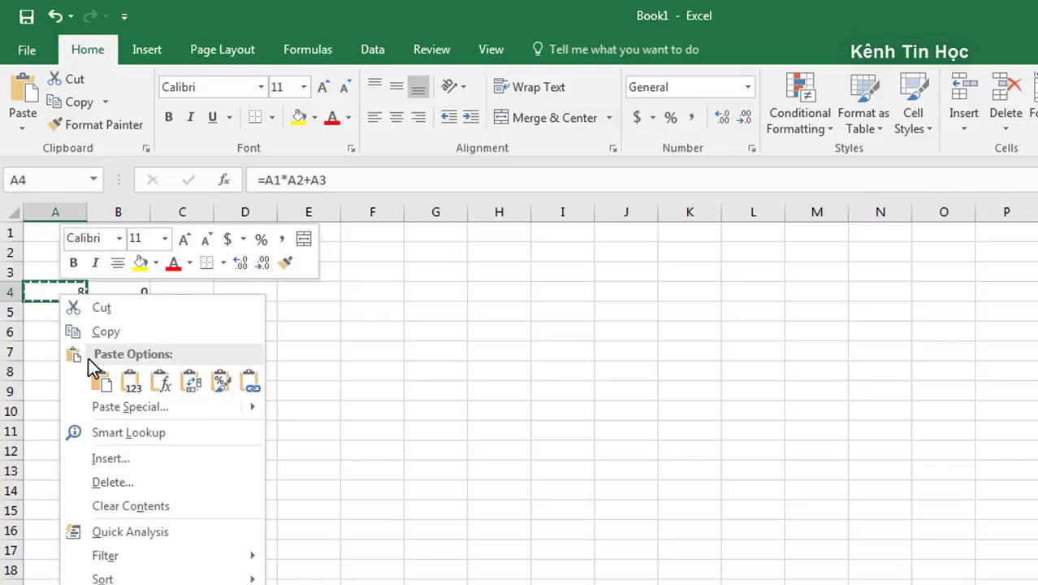
click(107, 332)
click(185, 293)
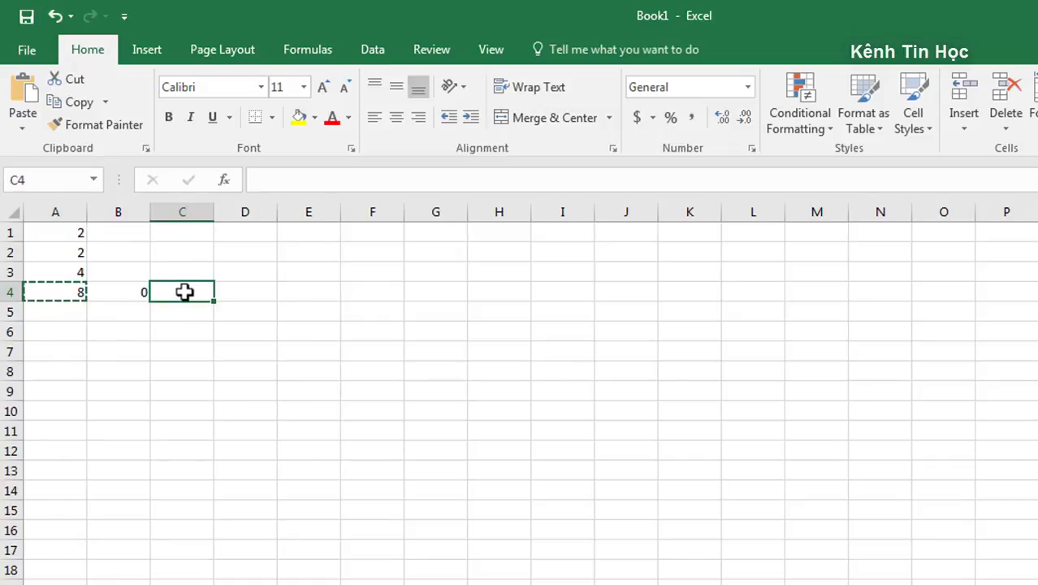
right_click(186, 295)
click(226, 379)
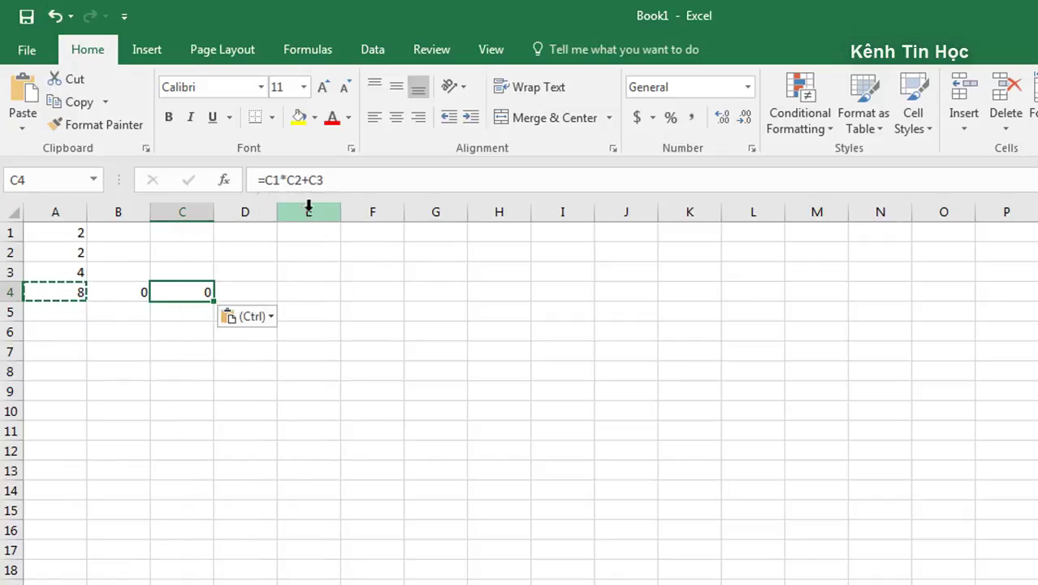
drag(180, 289, 132, 290)
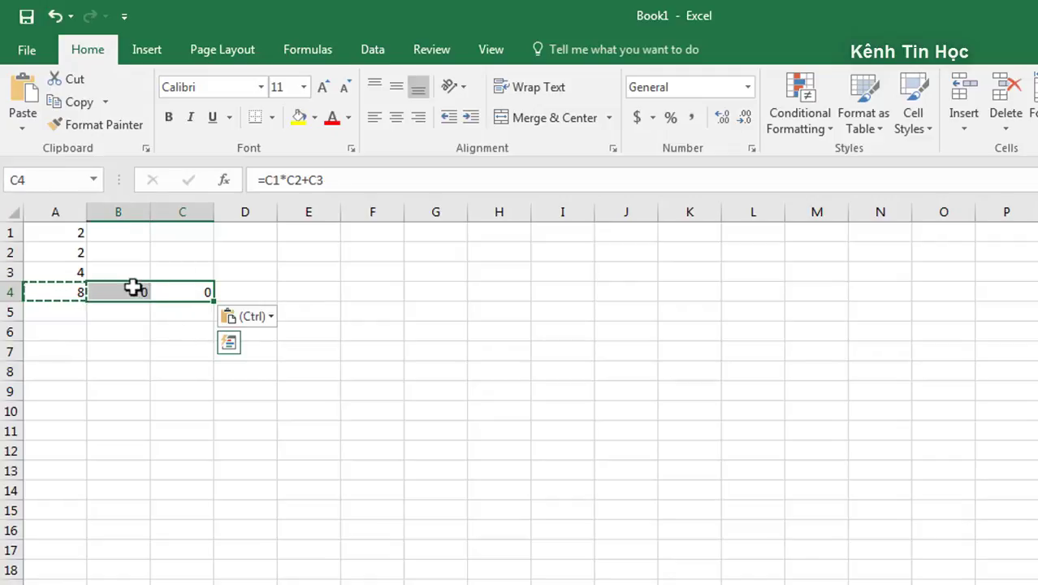
Clear B4:C4 and fill A4's formula into B4 so it reads =B1*B2+B3
key(Delete)
click(107, 309)
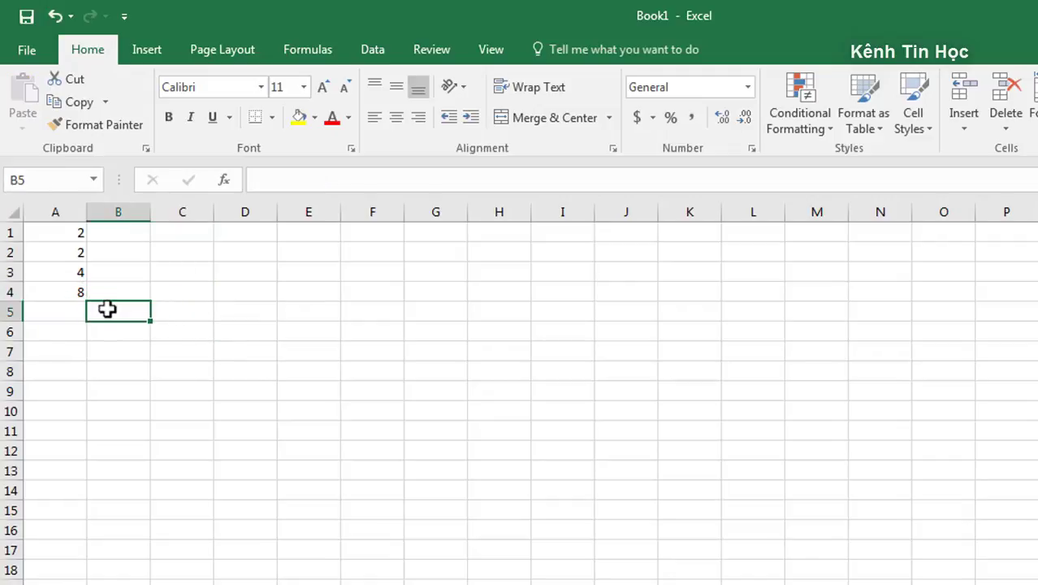
click(63, 294)
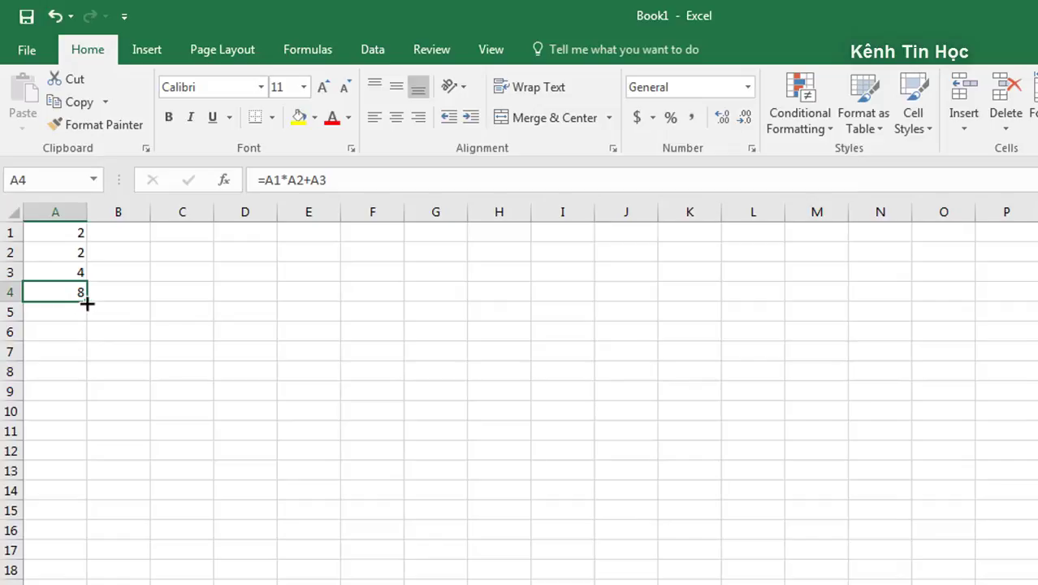
drag(87, 303, 149, 297)
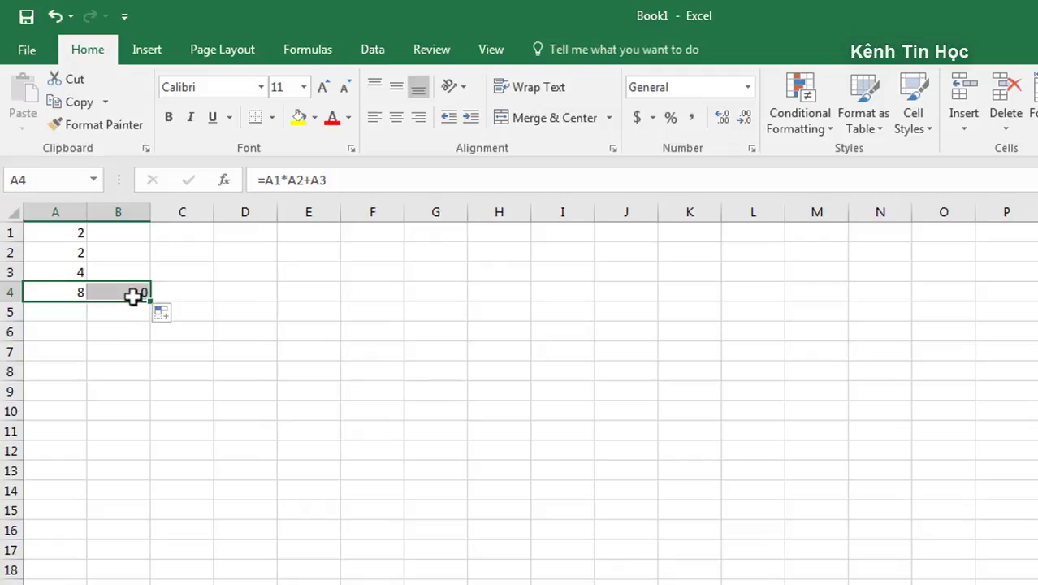
click(132, 297)
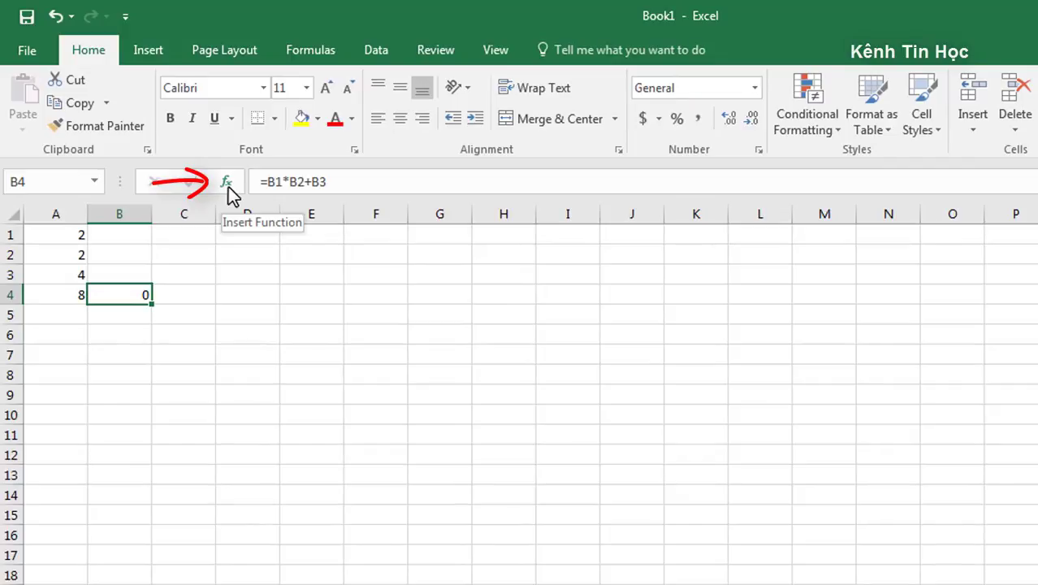
click(227, 185)
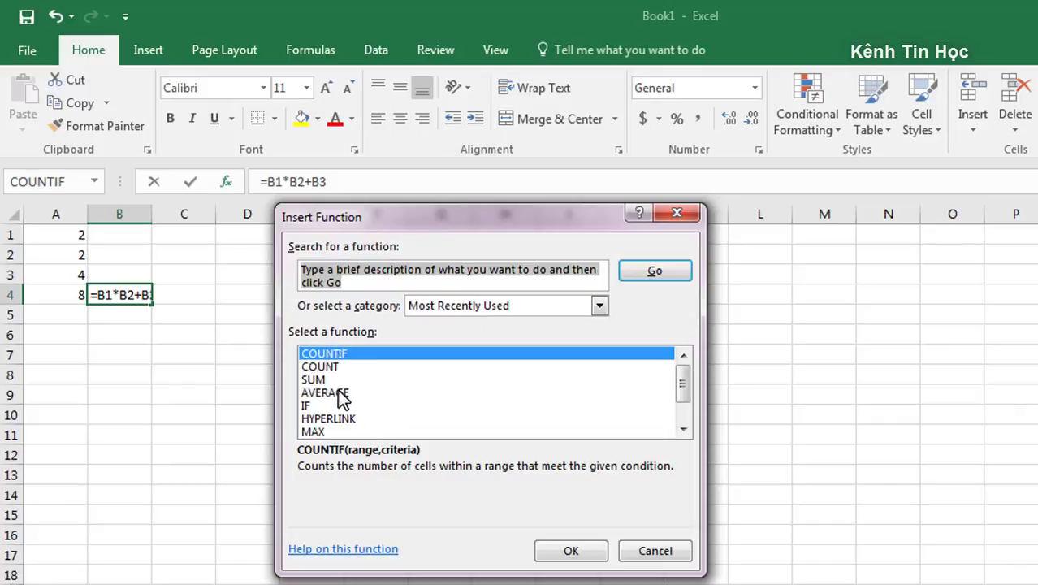
click(374, 394)
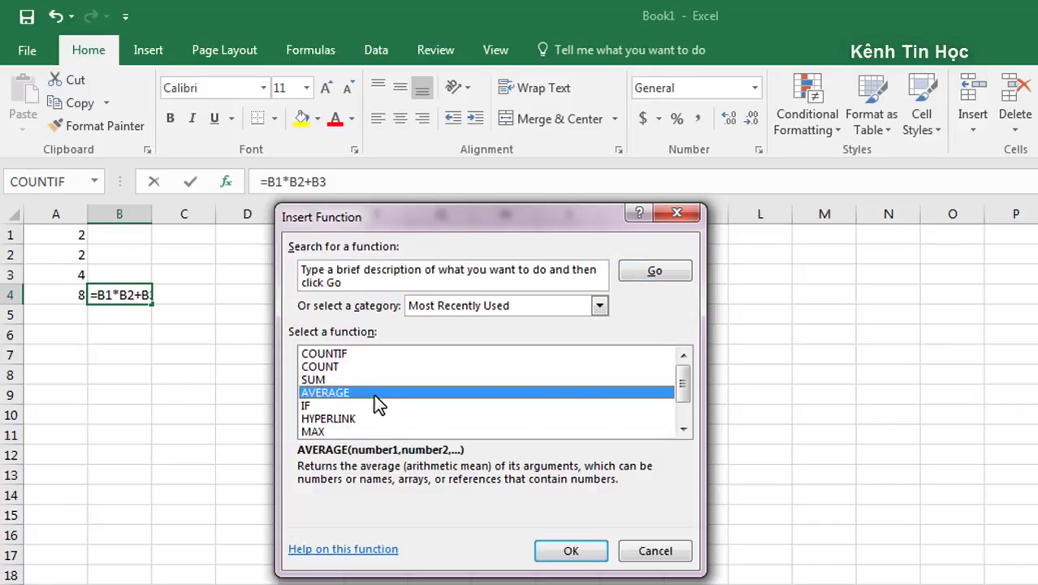
scroll(373, 393, down, 1)
scroll(373, 394, up, 1)
click(599, 305)
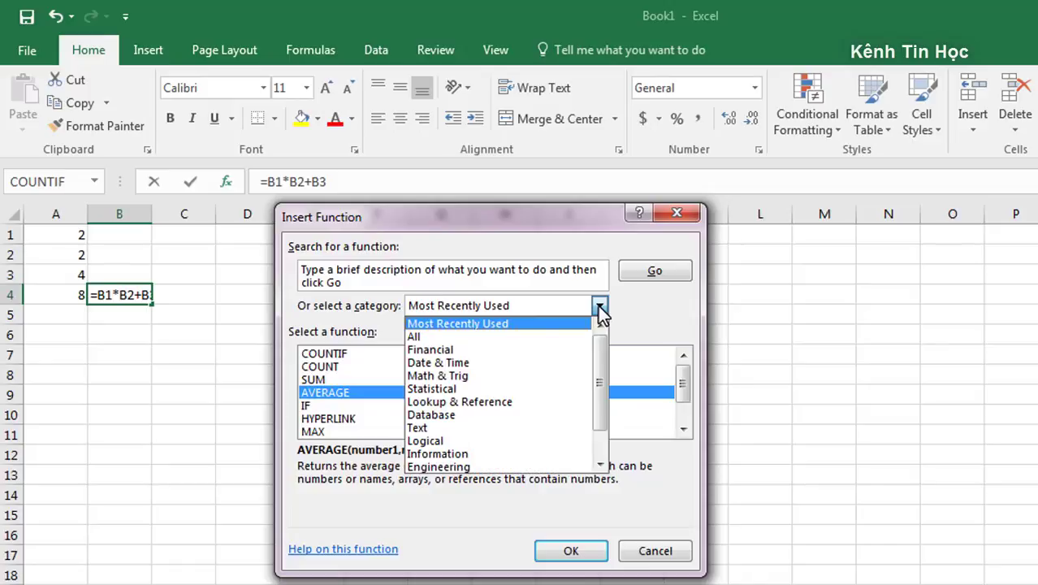
click(433, 336)
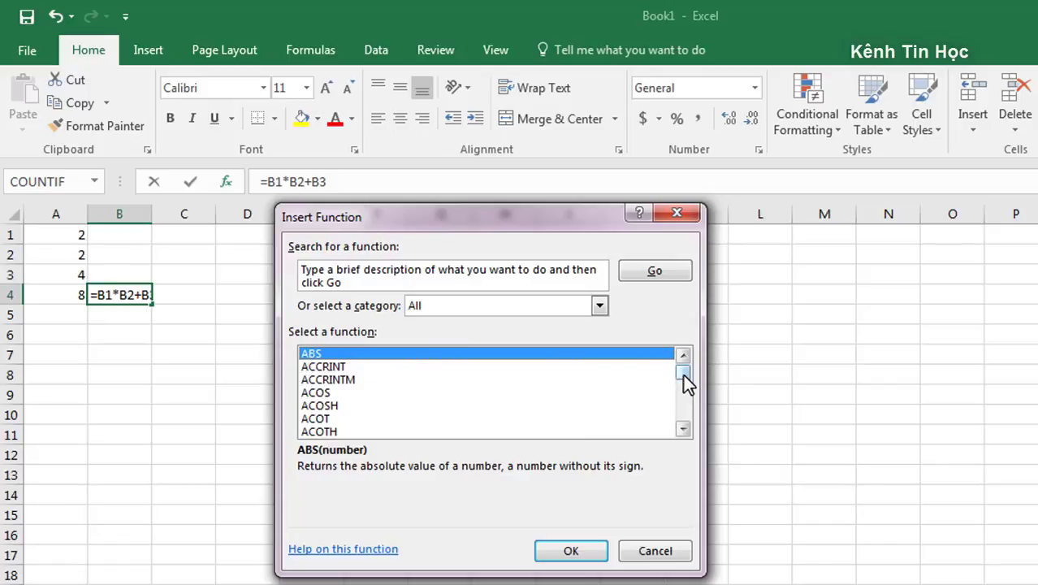
mouse_move(682, 374)
mouse_down()
mouse_move(685, 429)
mouse_move(681, 371)
mouse_up()
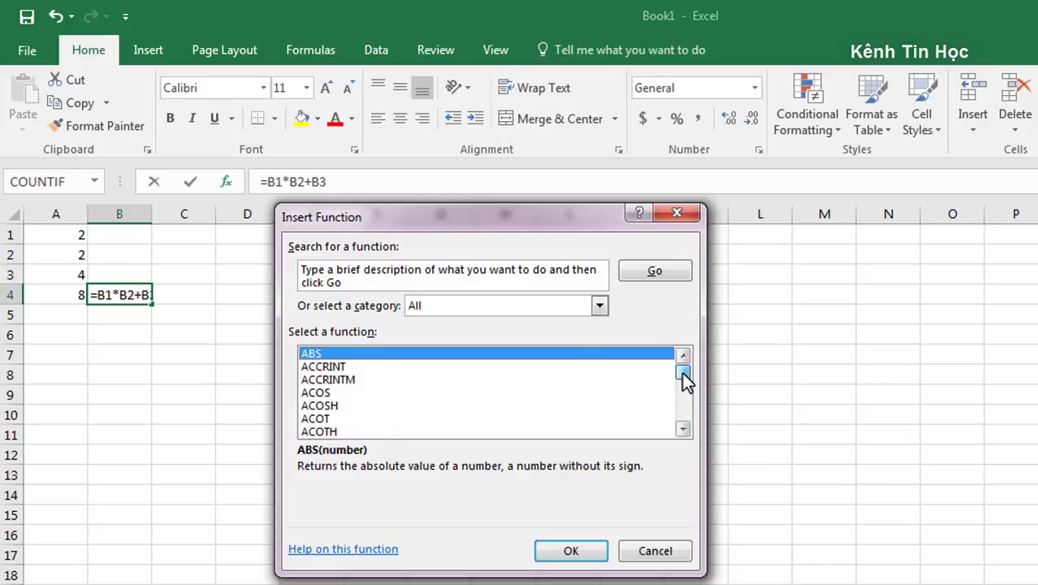
click(599, 306)
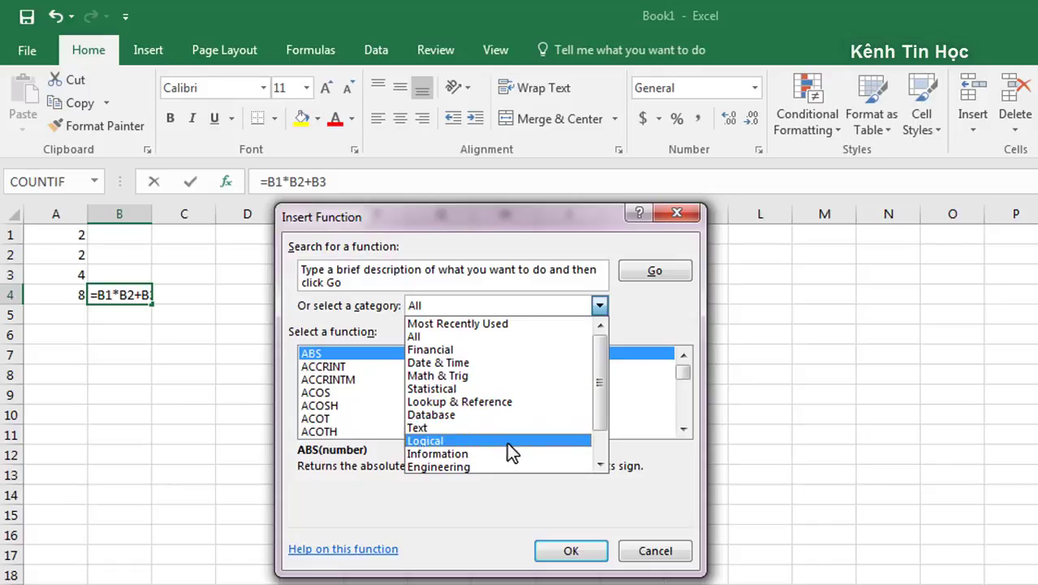
click(599, 304)
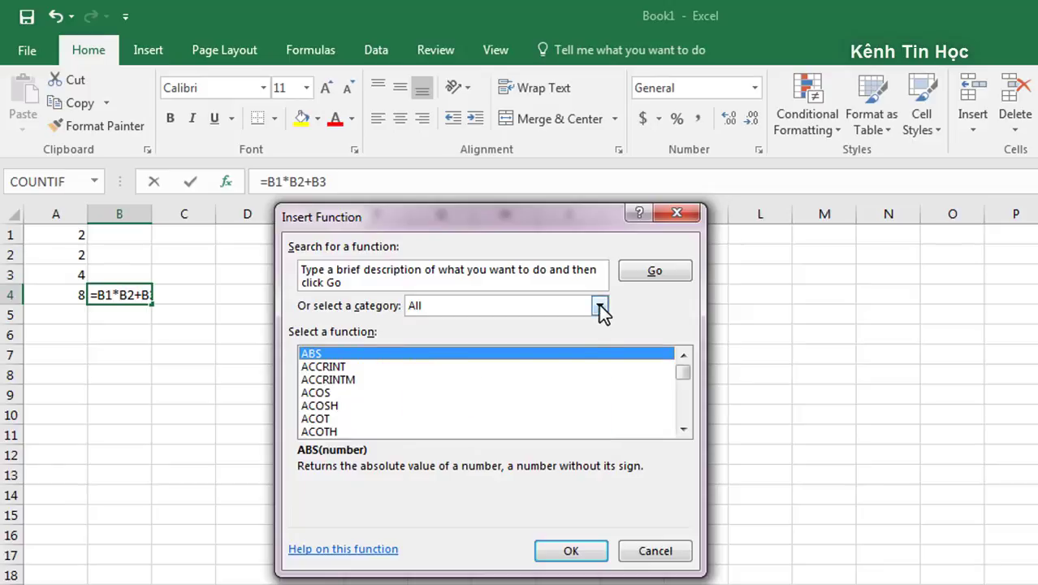
click(653, 551)
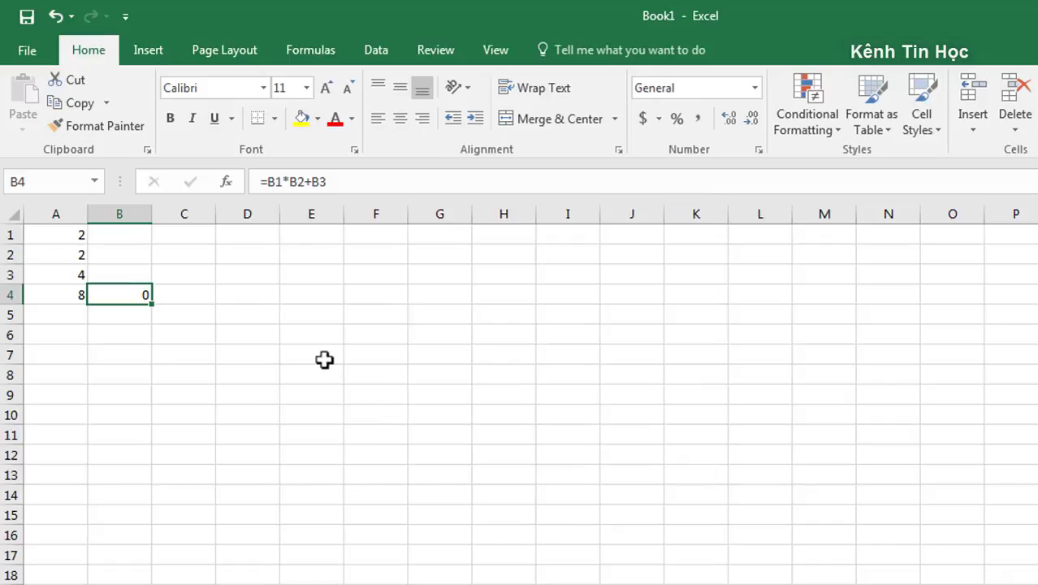
Clear the old sample values from A1:C4
drag(169, 302, 39, 228)
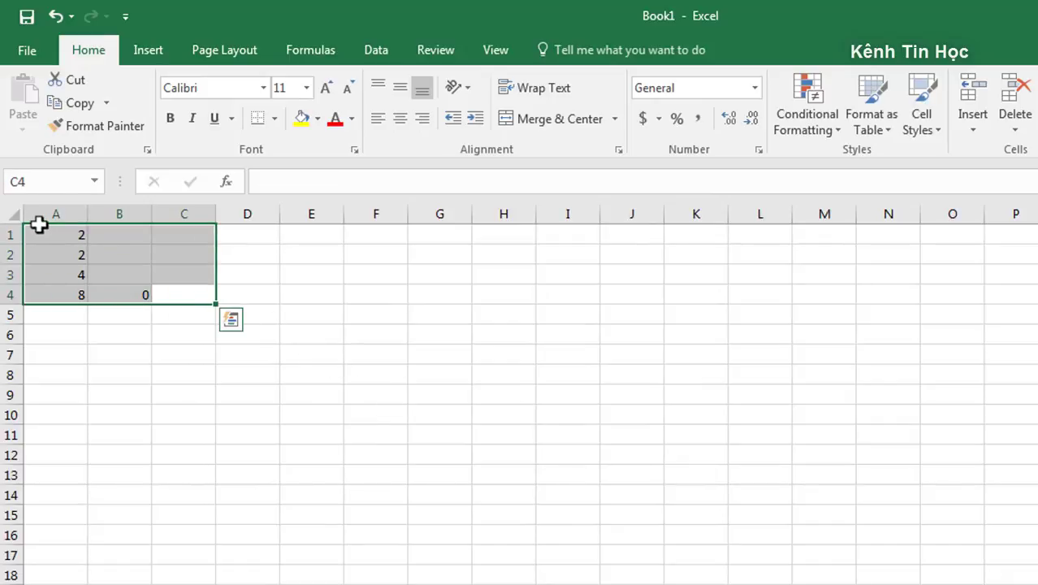
key(Delete)
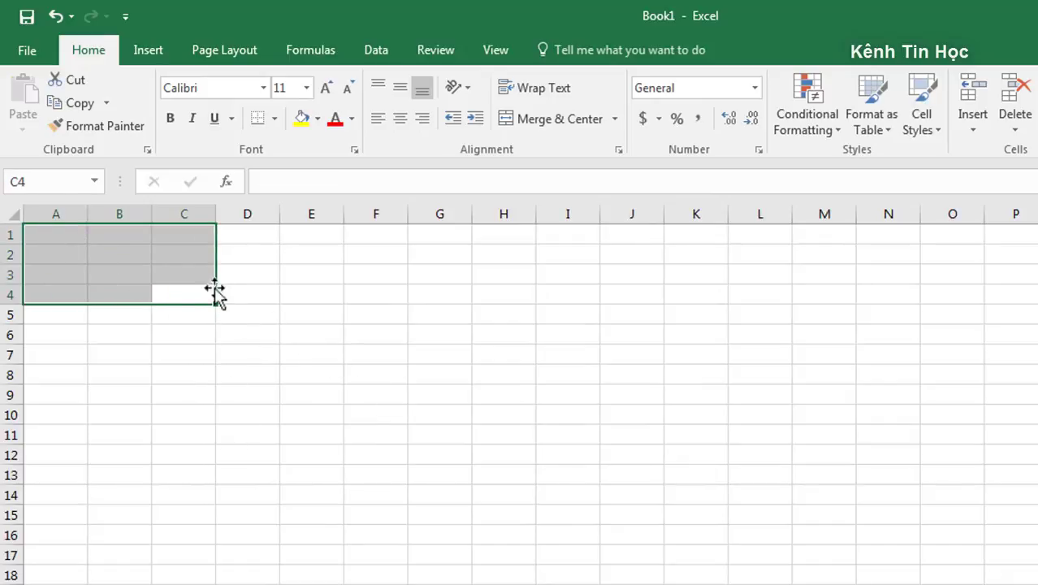
key(ctrl+c)
click(230, 318)
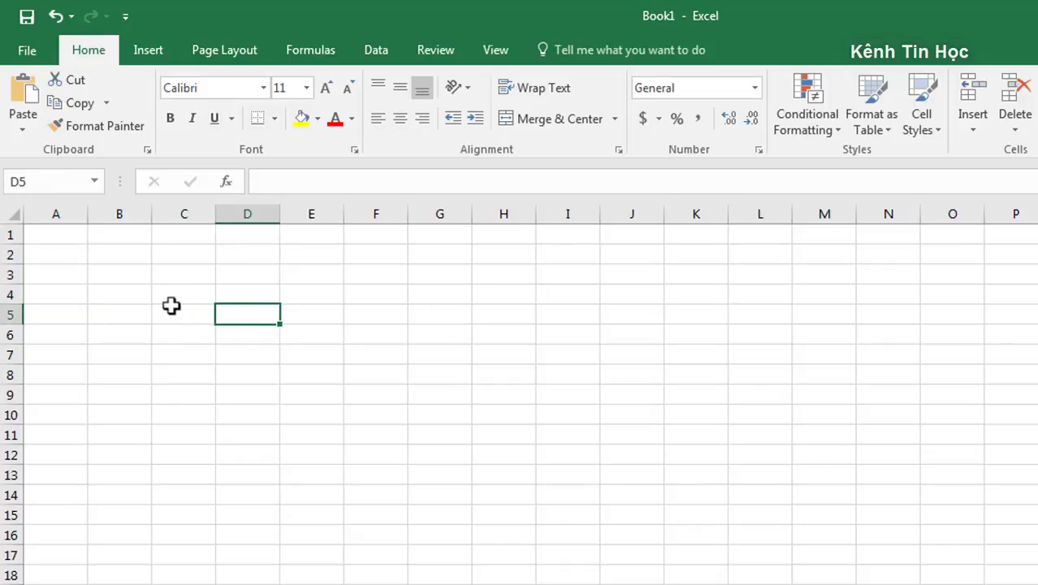
Enter the first grid numbers 2, 3, 4, 5 and 6 into their cells
click(67, 236)
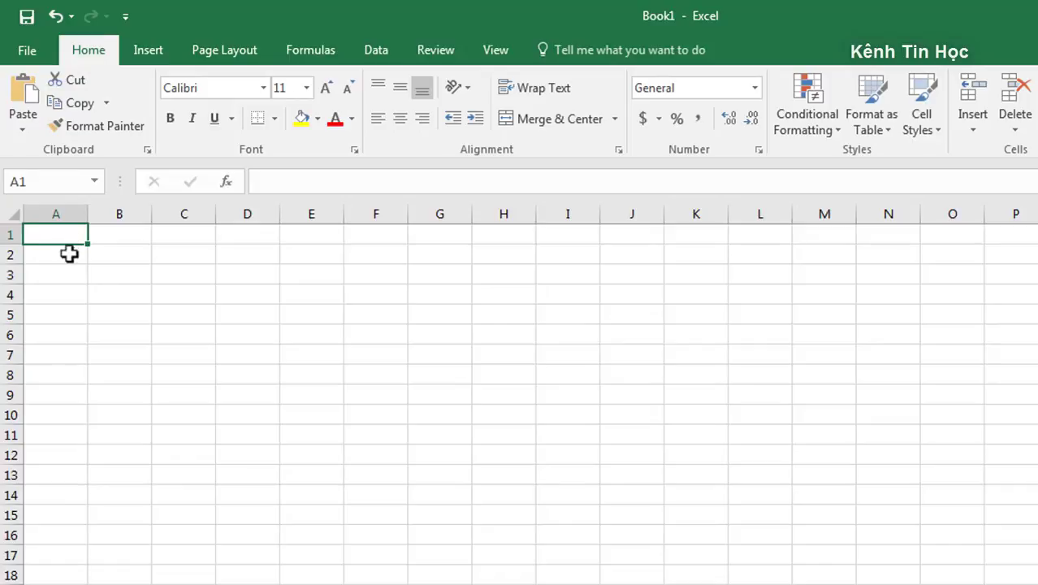
text(2)
key(Return)
key(Return)
text(3)
click(89, 255)
text(4)
key(Left)
click(109, 276)
text(5)
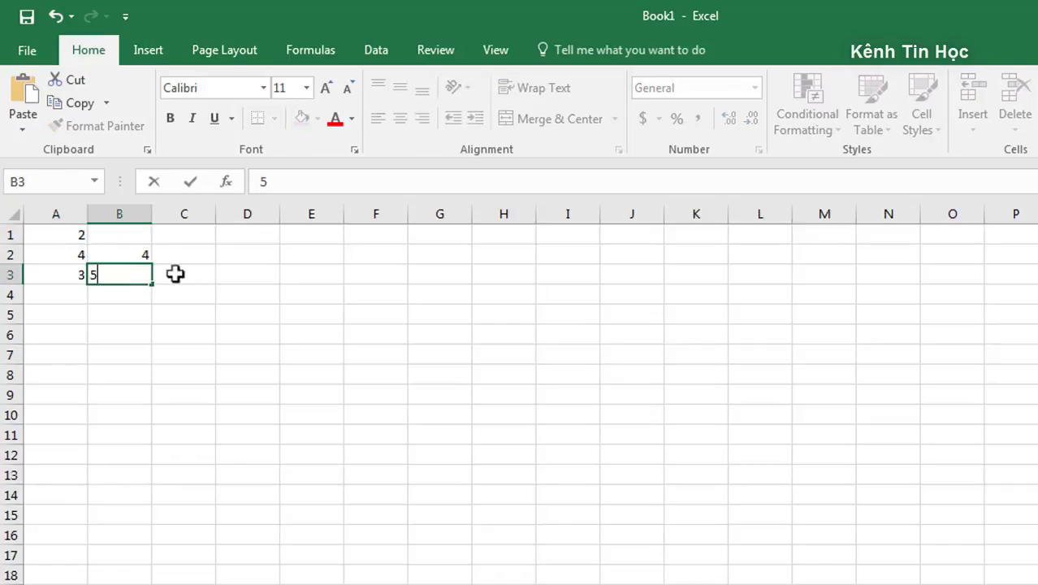
click(179, 275)
text(6)
Fill the remaining cells, including 8, 0, 7, 2 and D1's 1, completing all three rows
click(174, 237)
text(83)
click(250, 274)
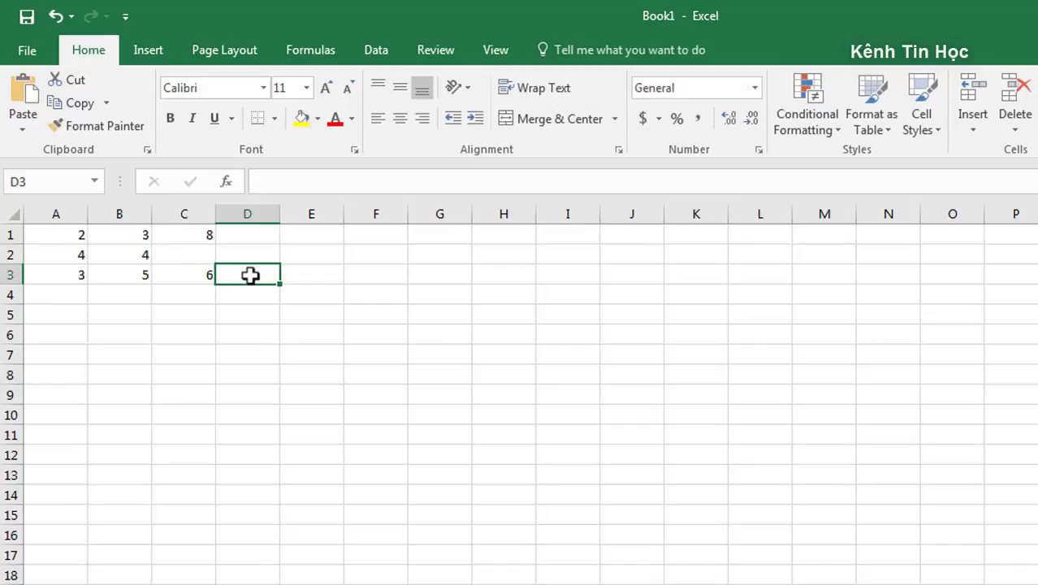
text(2)
click(232, 255)
click(158, 258)
text(7)
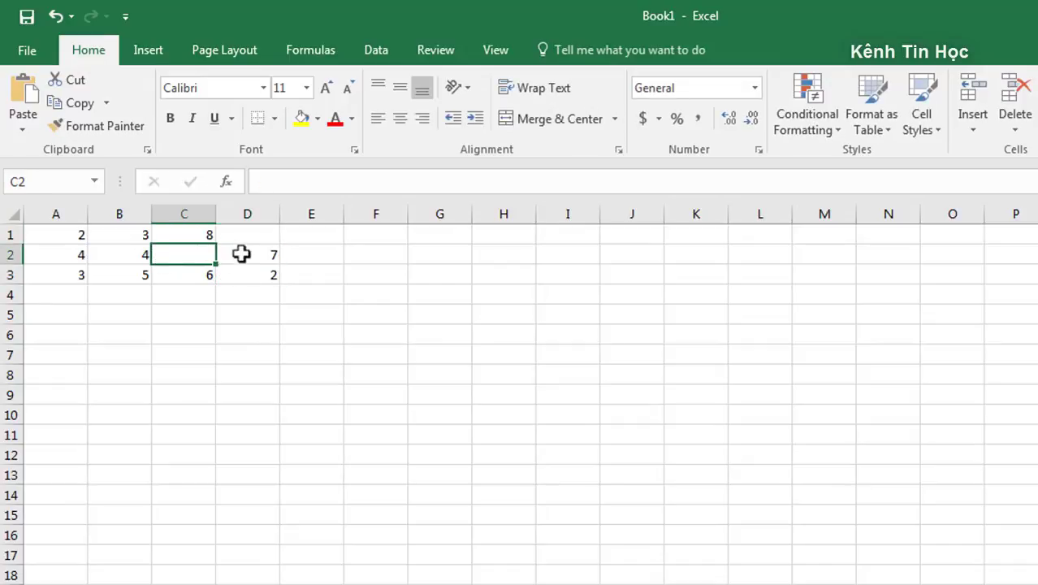
text(0)
click(254, 234)
text(1)
click(267, 276)
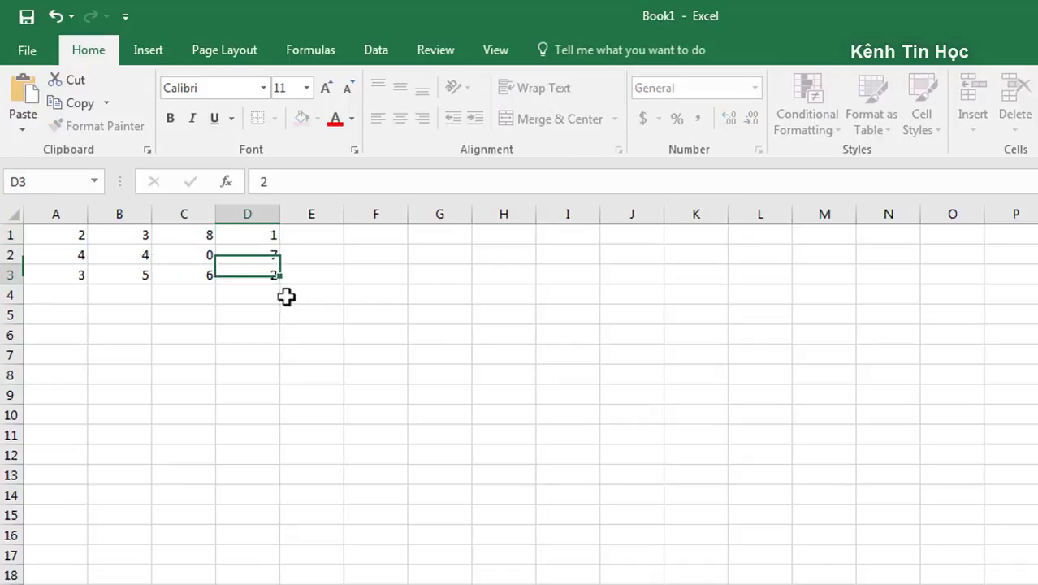
click(308, 298)
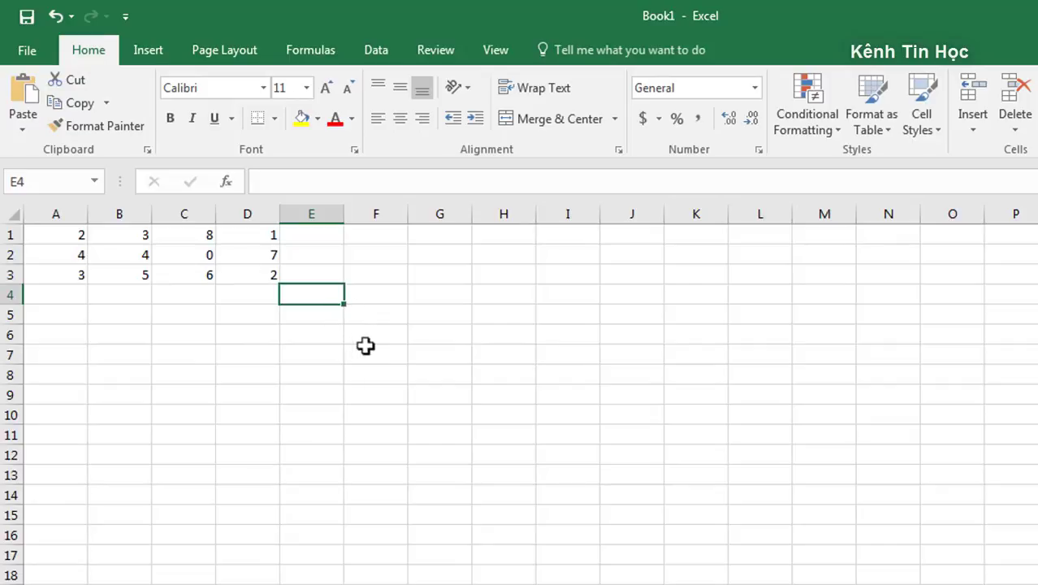
click(375, 331)
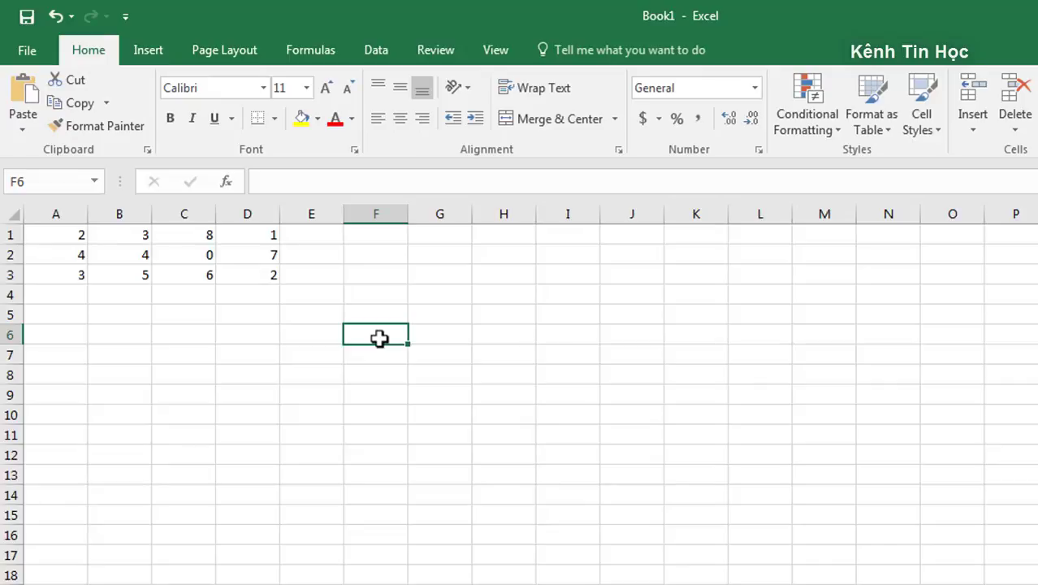
Insert the Statistical function COUNTIF into F6 through the function picker
click(226, 181)
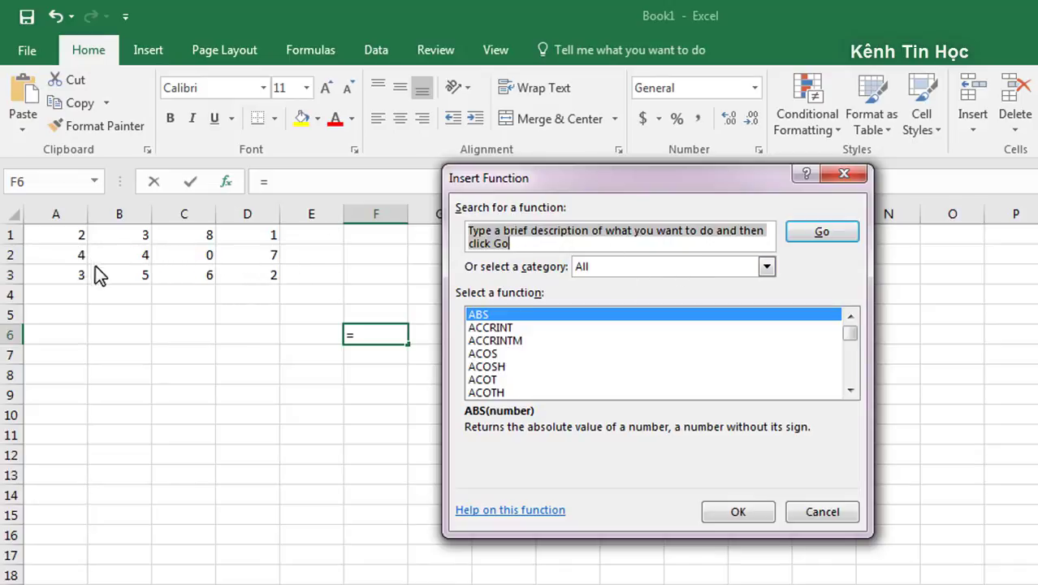
click(766, 266)
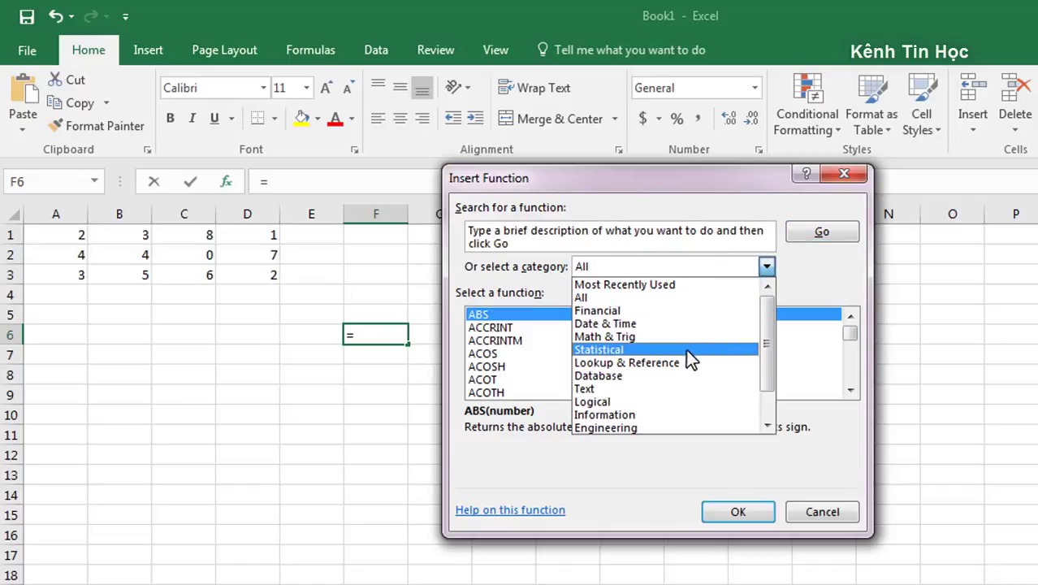
click(601, 351)
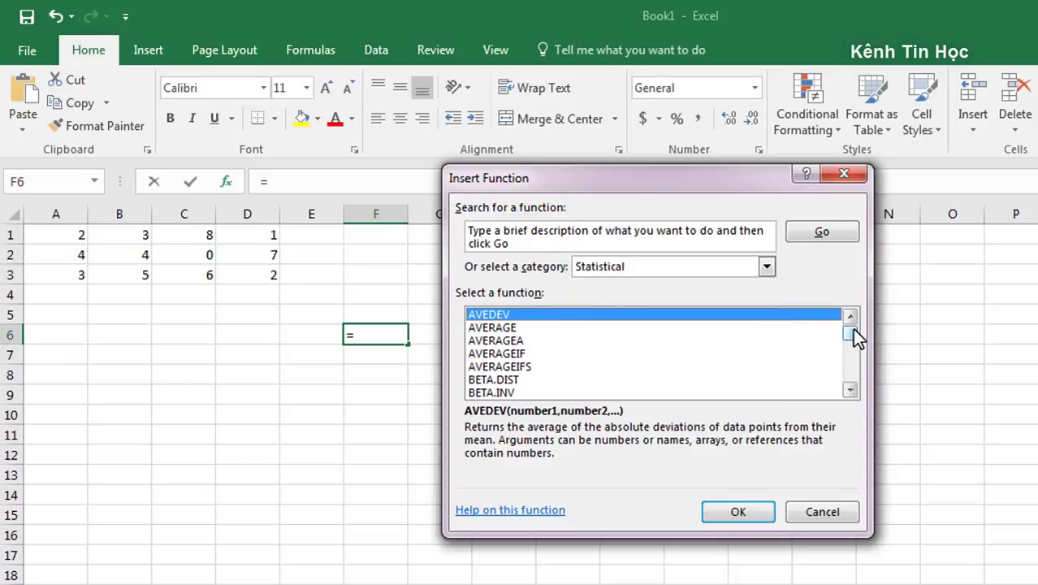
drag(855, 334, 853, 342)
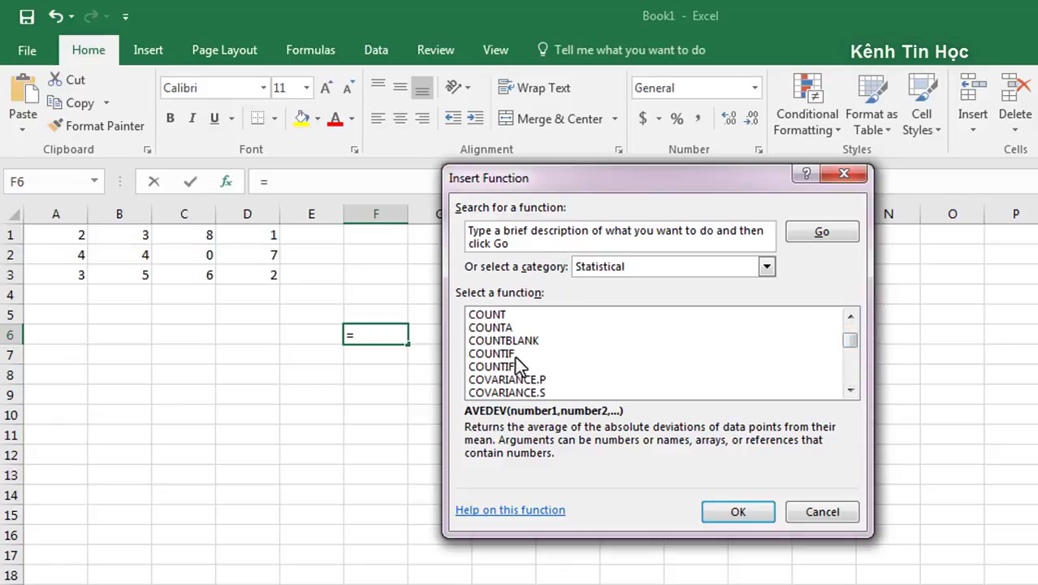
click(501, 316)
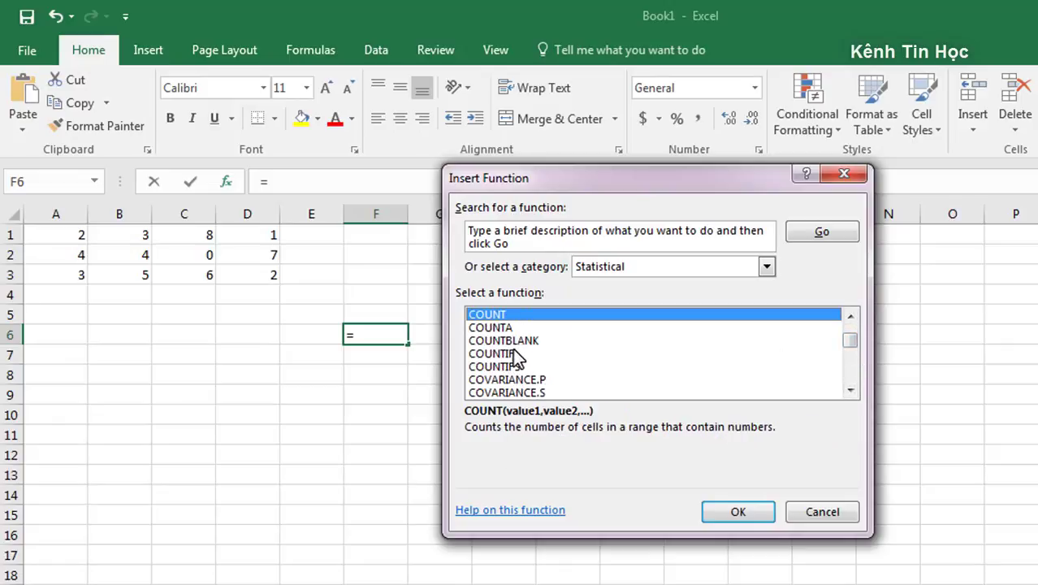
click(512, 354)
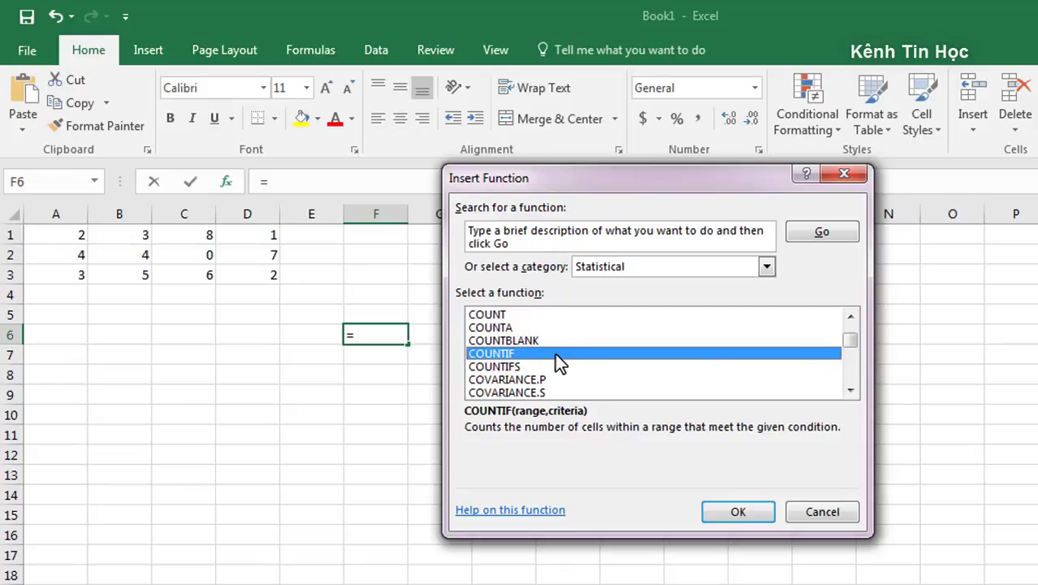
click(735, 510)
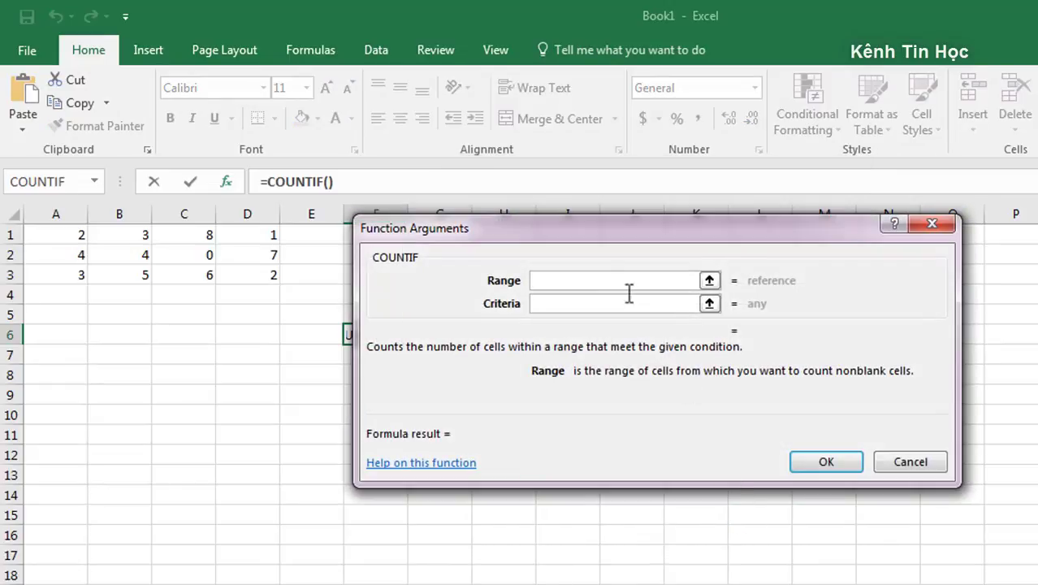
Set COUNTIF's range to A1:D3 and criteria to '>5', giving 3 in F6
mouse_move(577, 231)
mouse_down()
mouse_move(707, 242)
mouse_move(694, 252)
mouse_up()
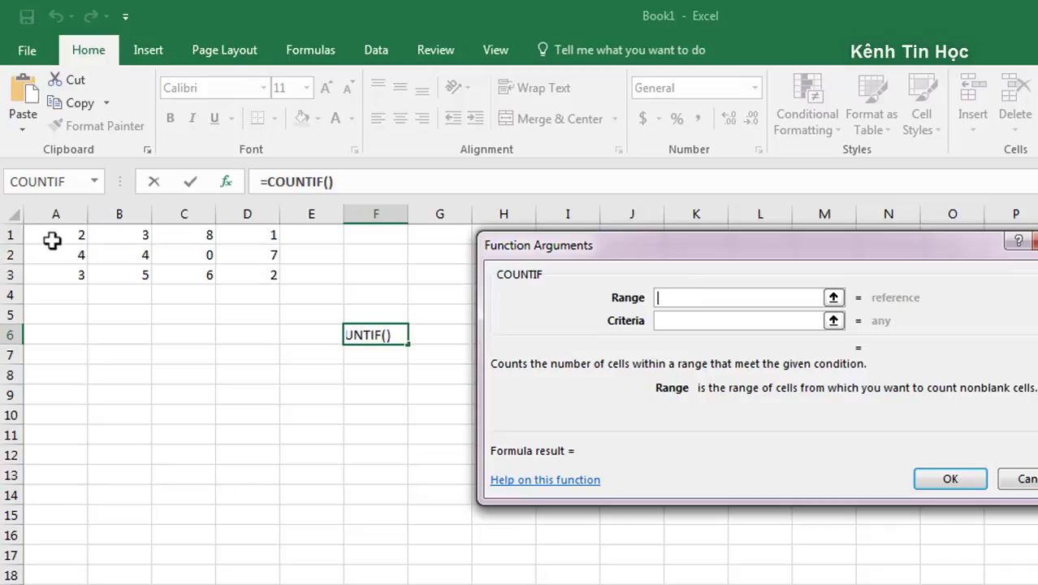
drag(52, 241, 241, 274)
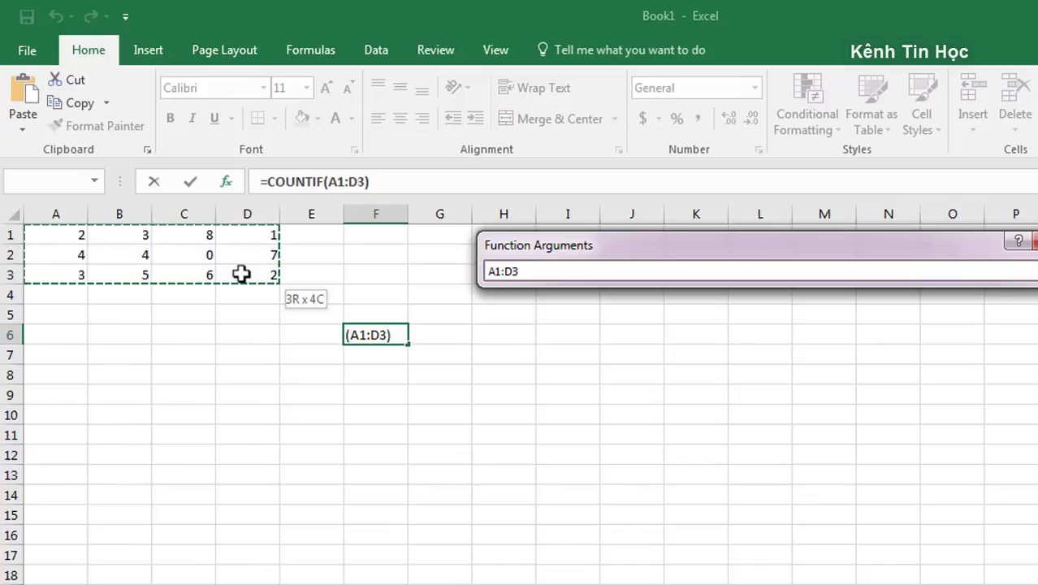
drag(241, 275, 241, 275)
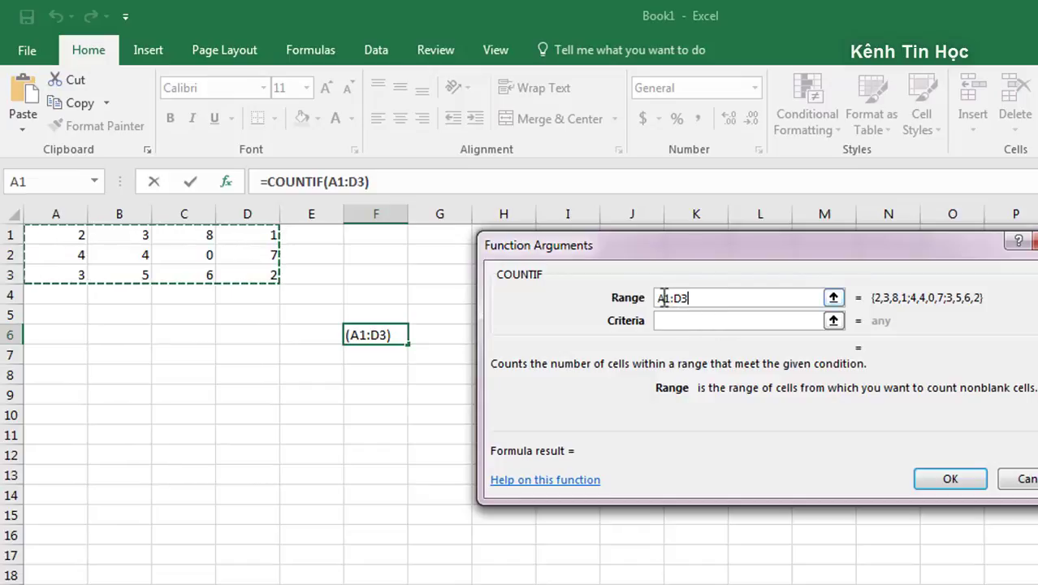
click(681, 320)
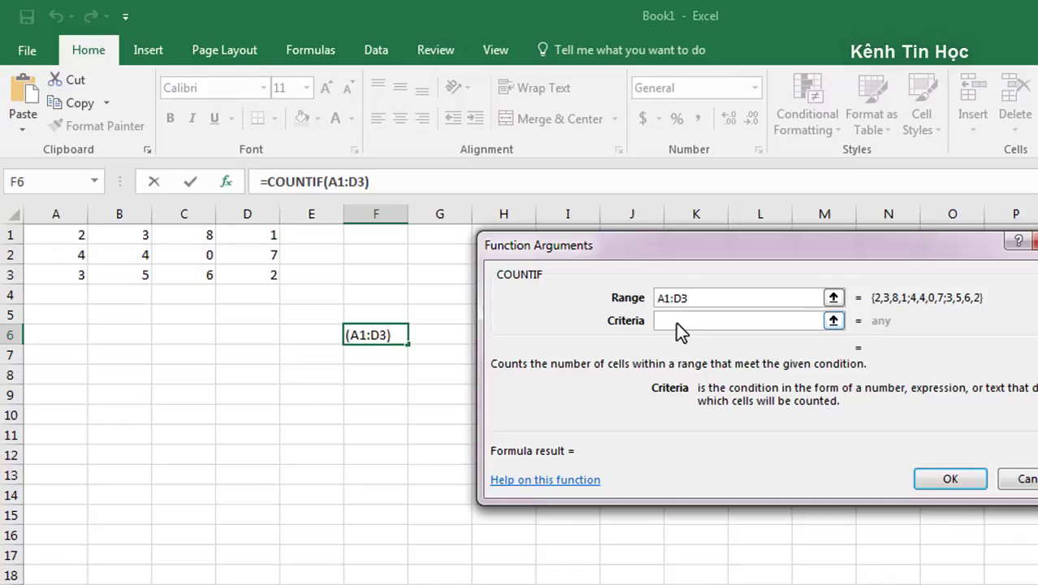
text(5)
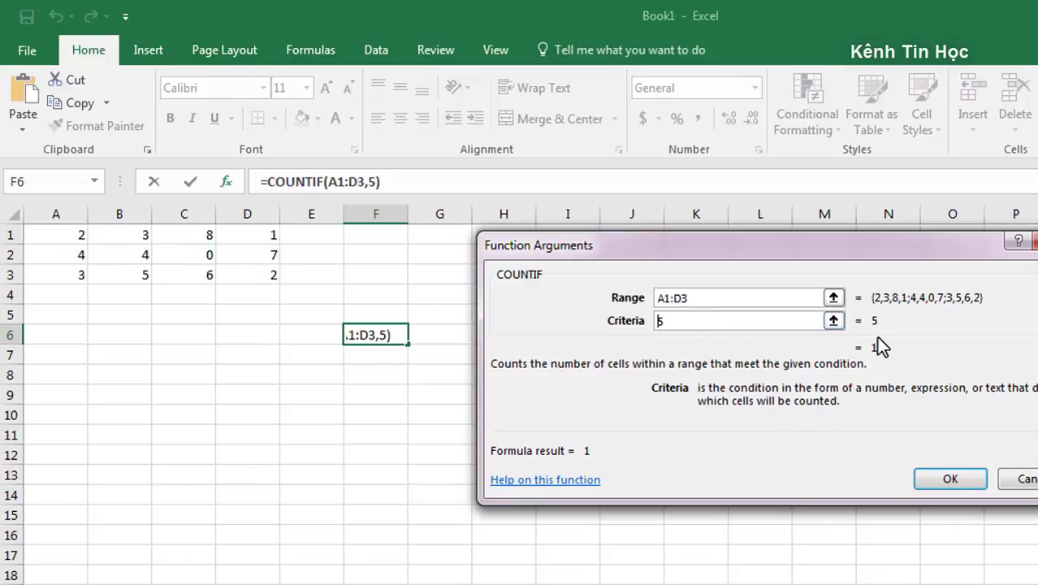
text(>)
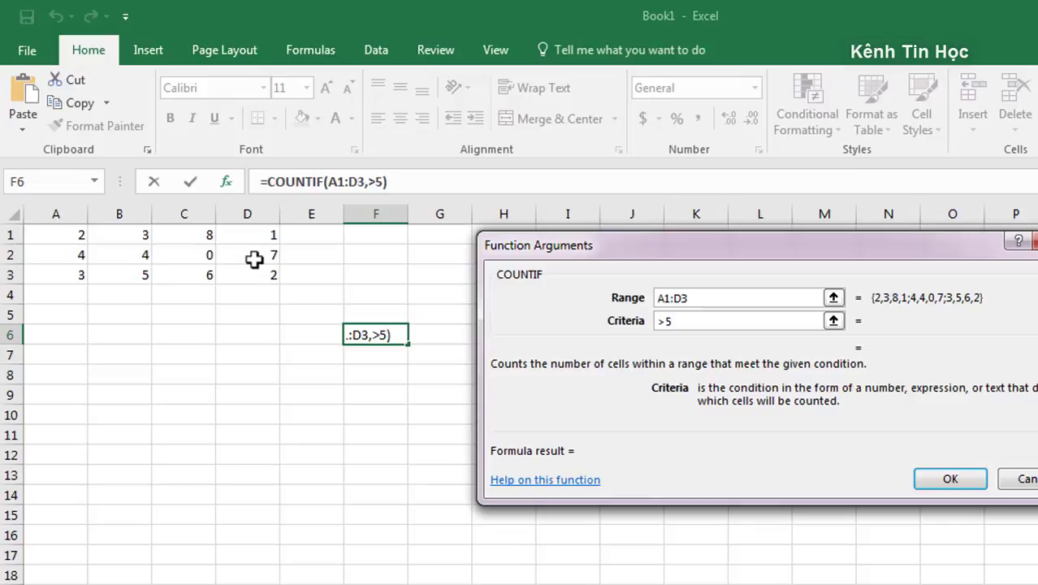
click(962, 482)
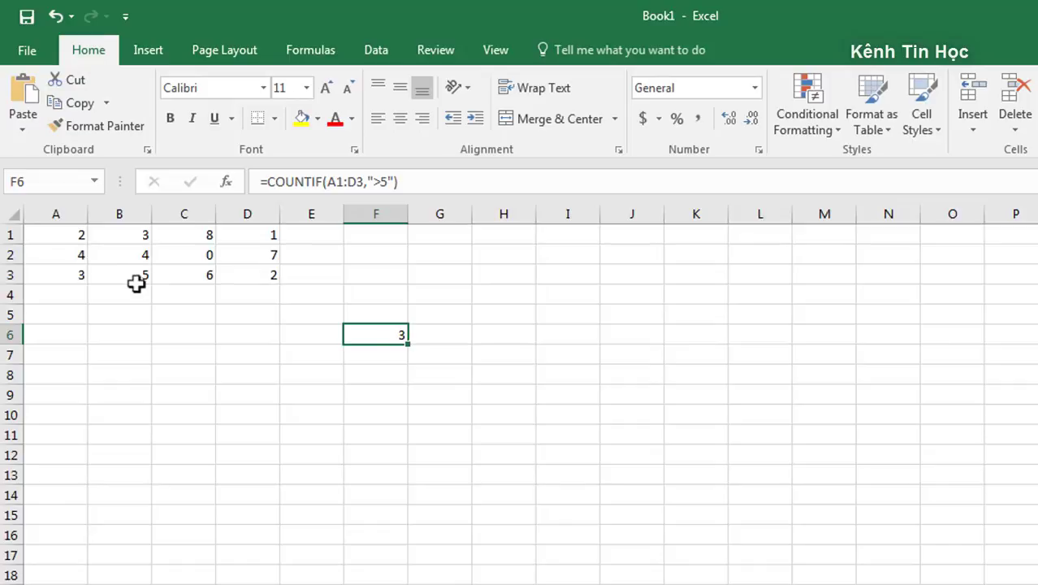
Edit F6's criterion to '>=5' so the count becomes 4
double_click(381, 334)
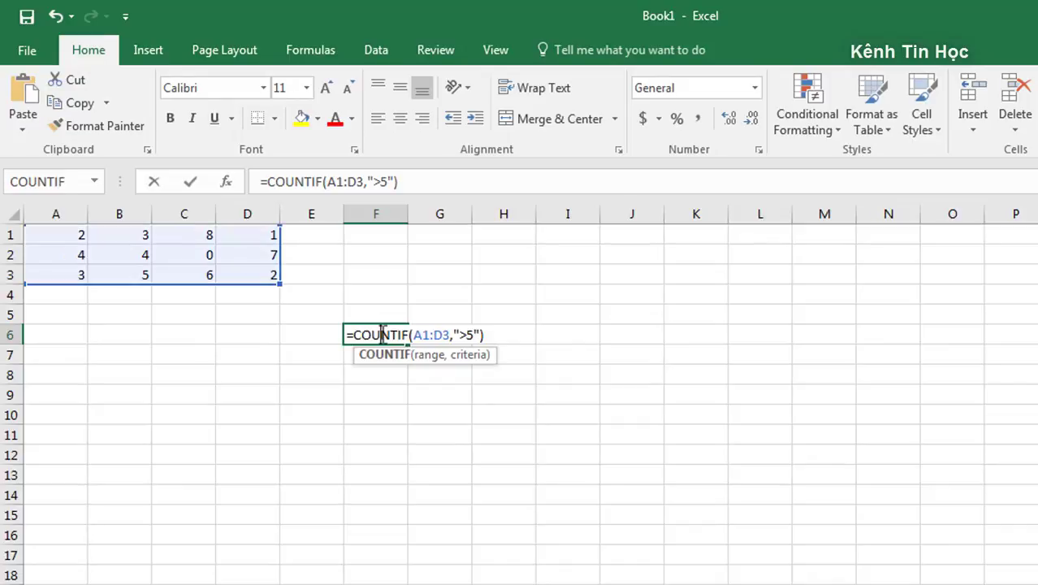
click(460, 335)
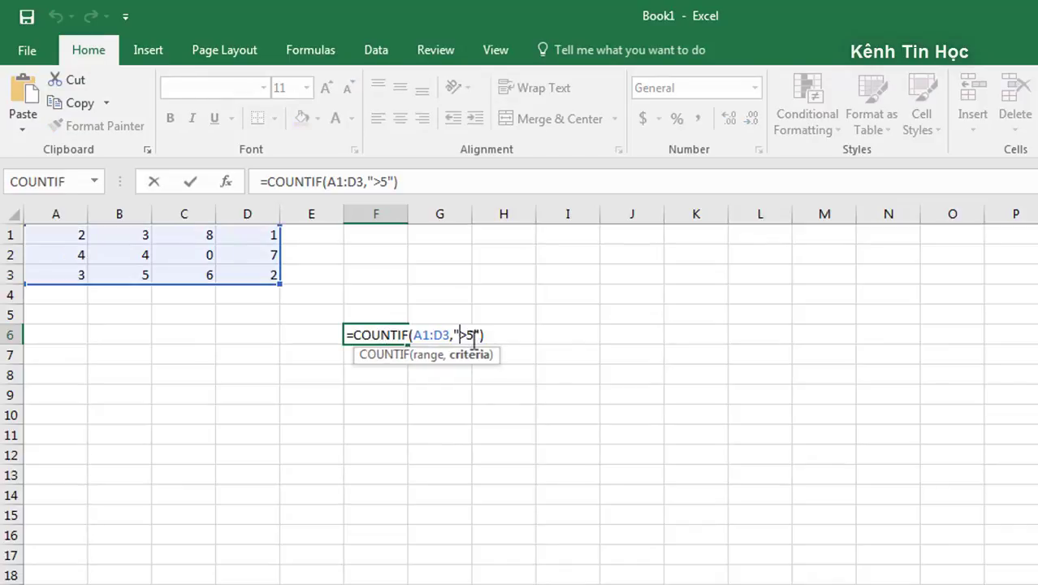
text(=)
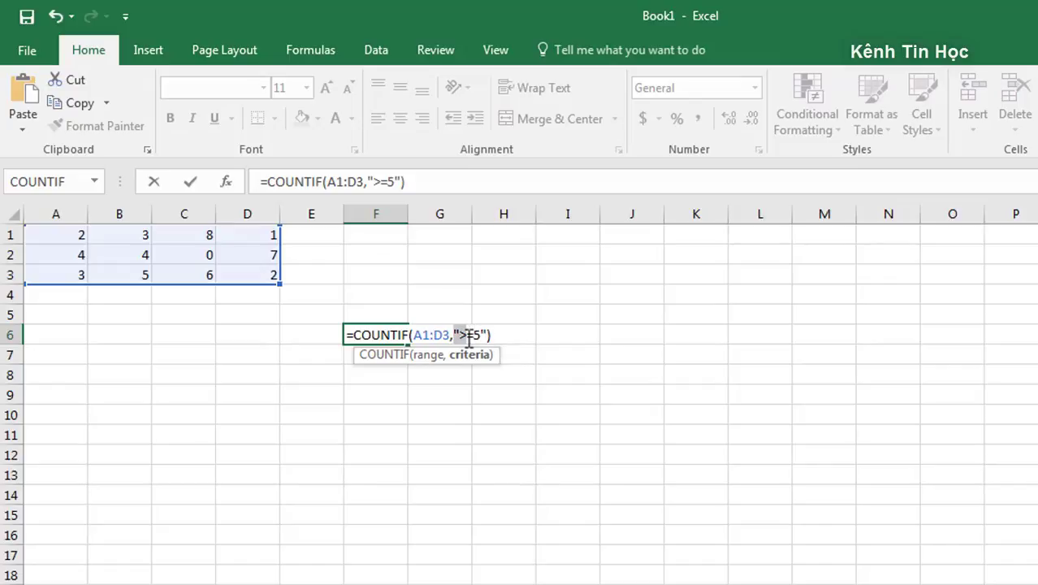
drag(453, 335, 484, 341)
key(Return)
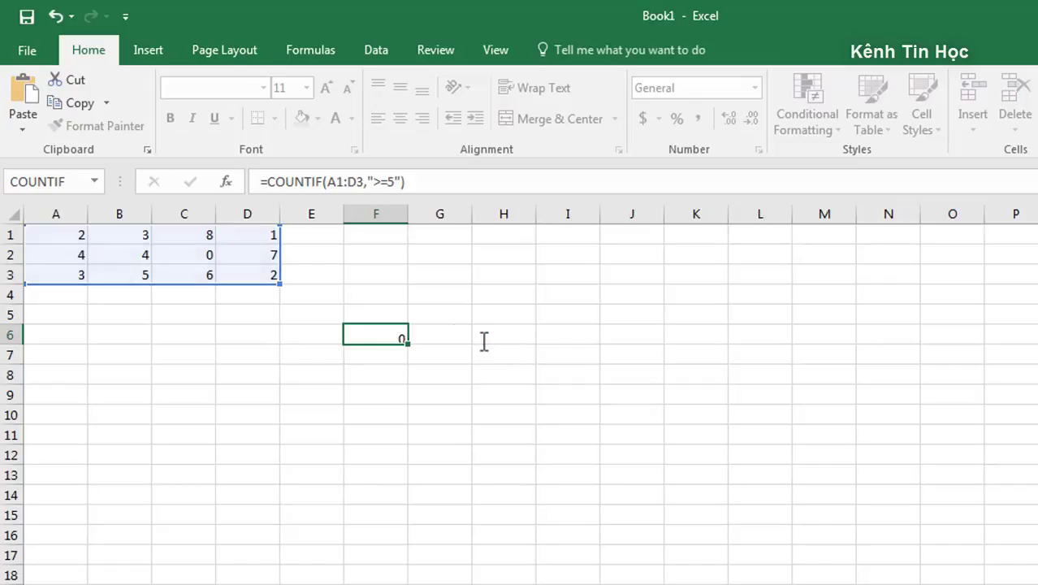
Re-open F6's formula, commit it unchanged, then clear F6
click(401, 335)
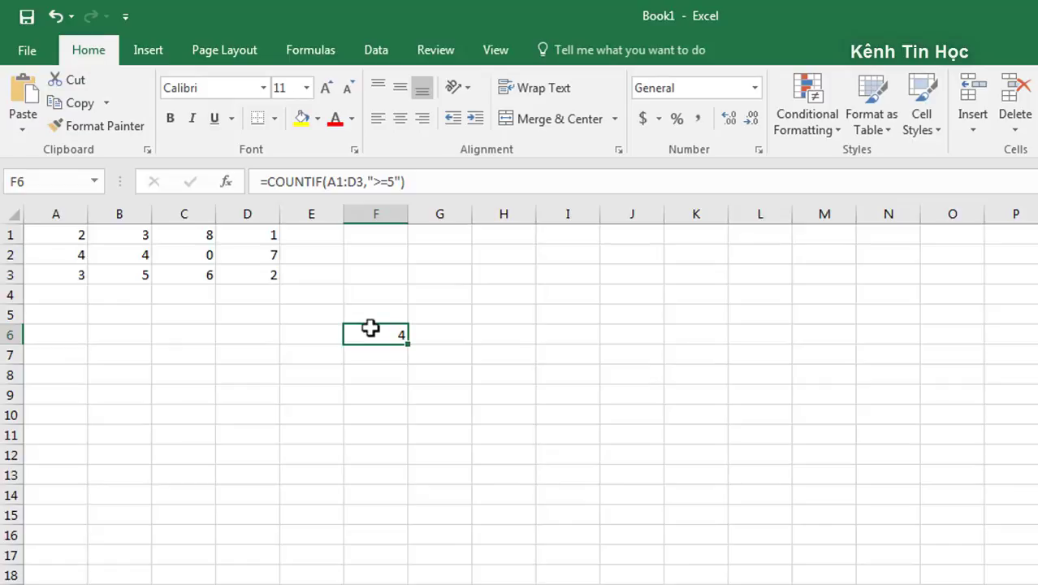
double_click(367, 336)
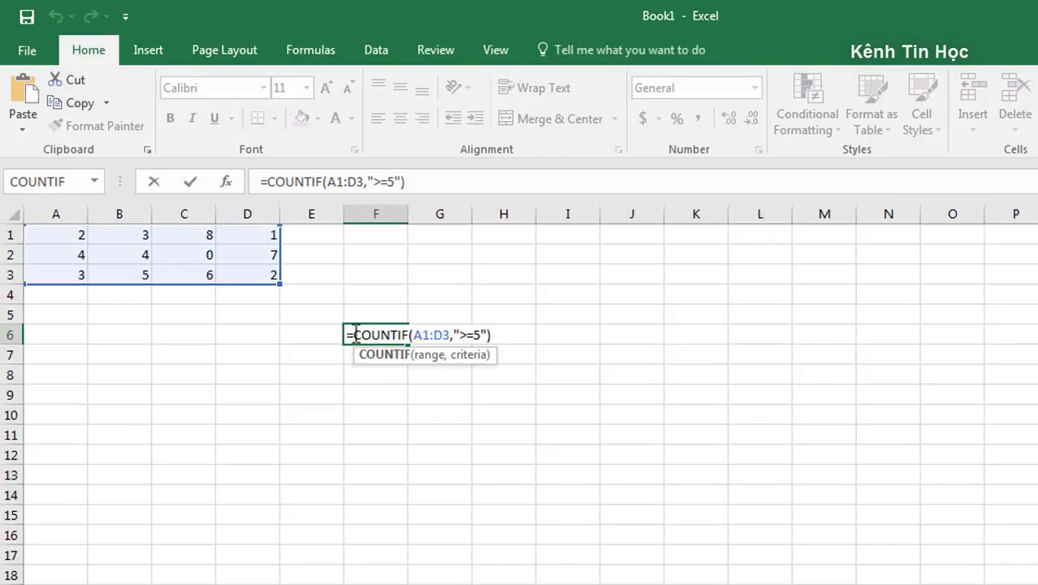
drag(352, 335, 405, 336)
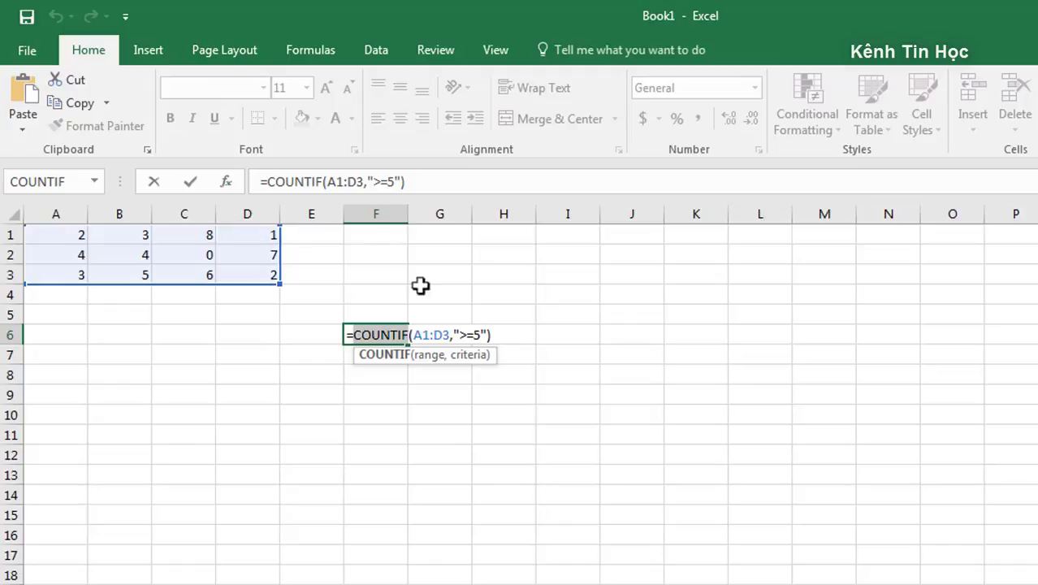
key(ctrl+Return)
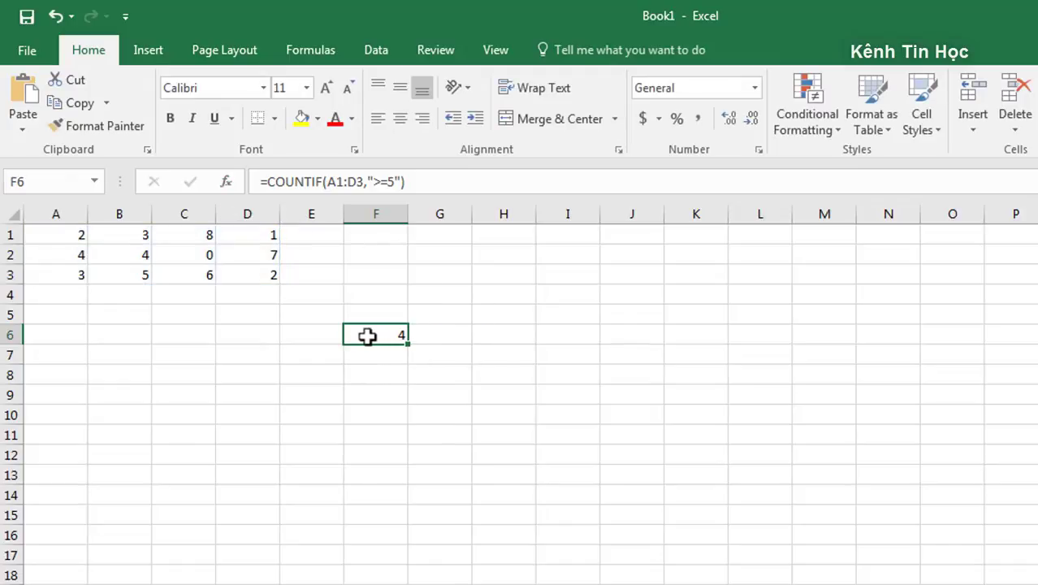
key(Delete)
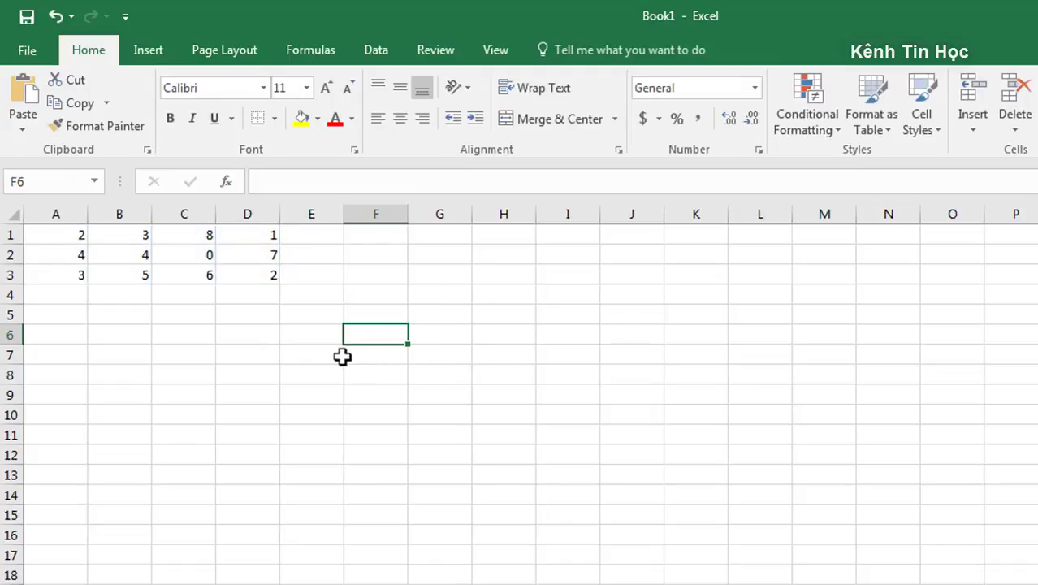
Enter =COUNTIF(A1:D3, '<5') in F4, returning 8
click(365, 293)
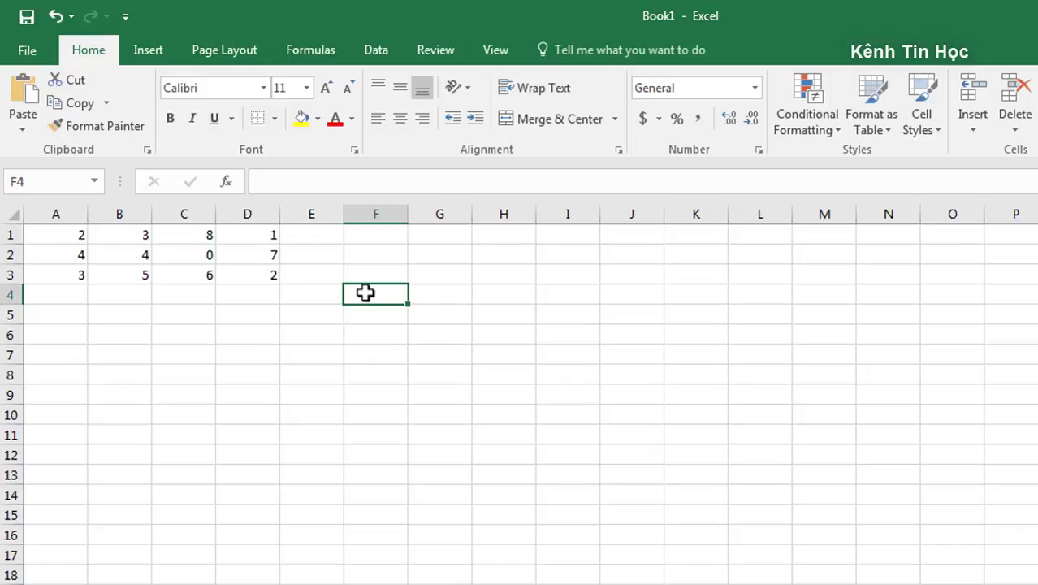
text(=)
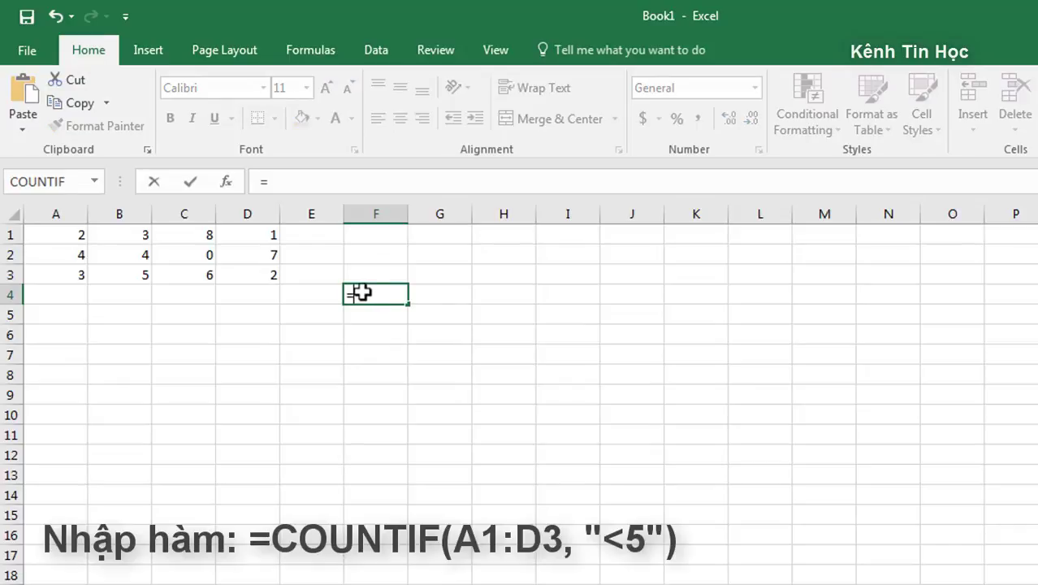
text(C)
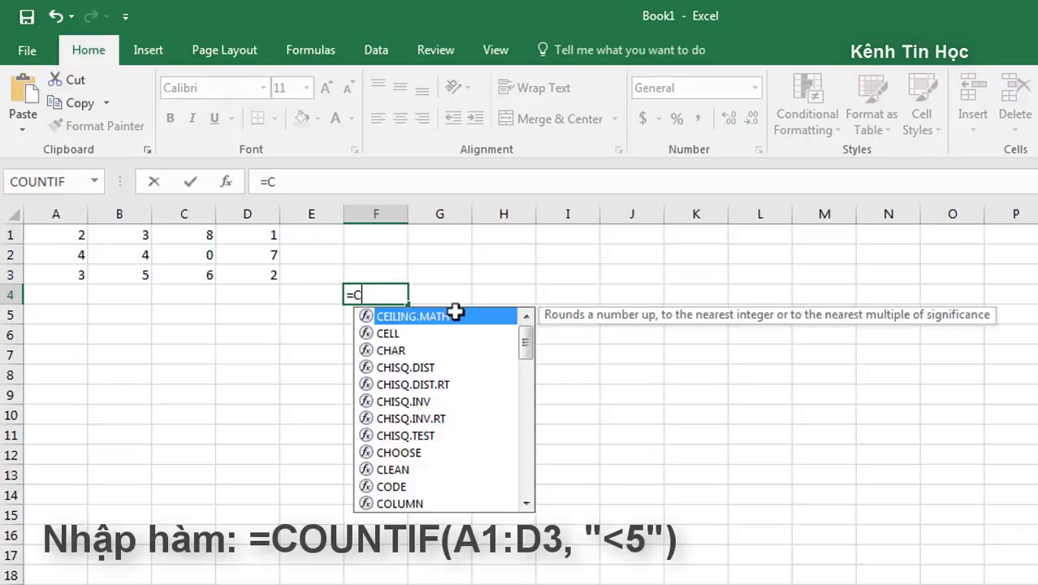
text(OUNTI)
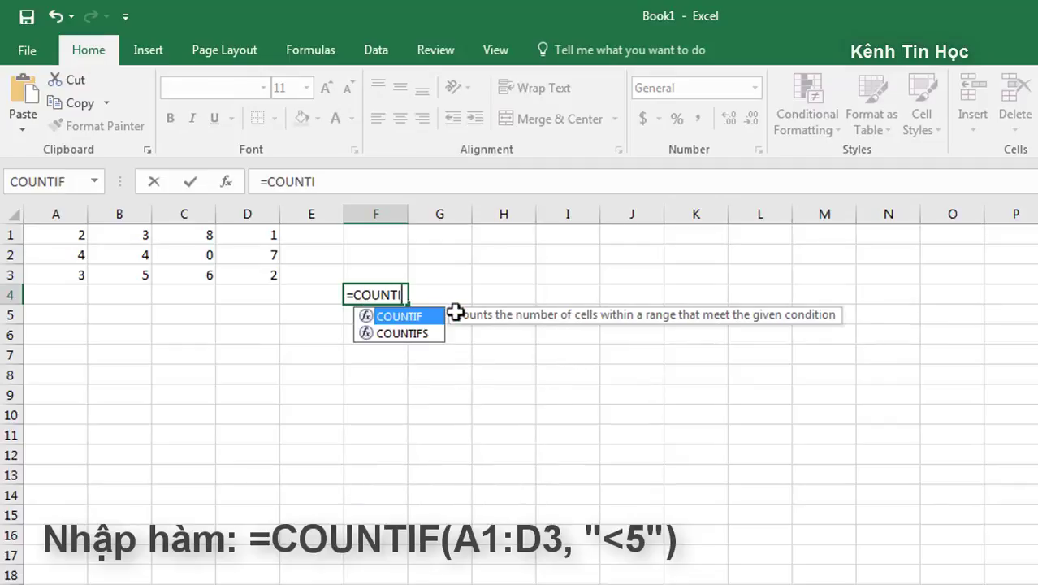
key(BackSpace)
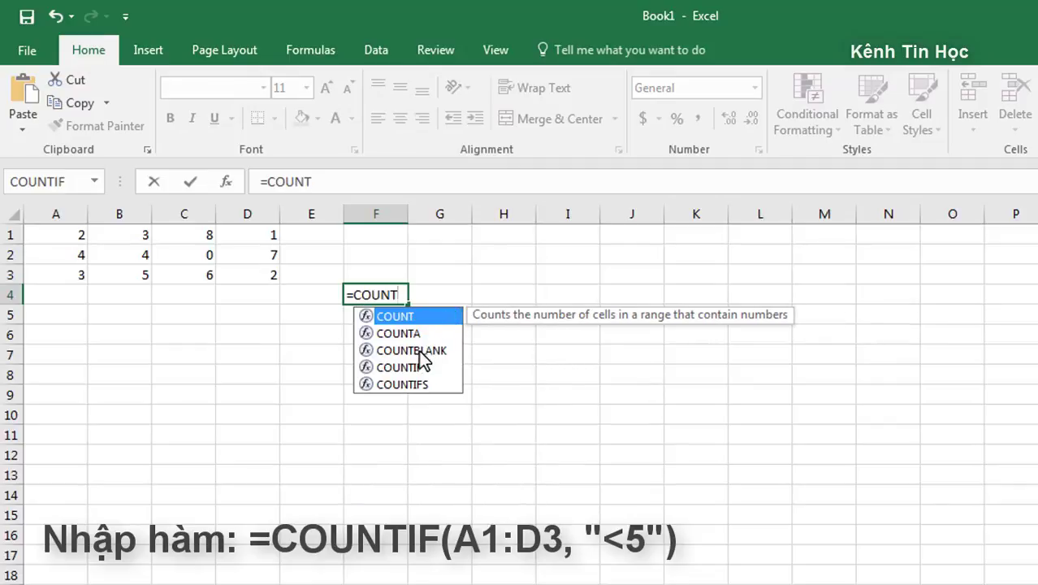
text(I)
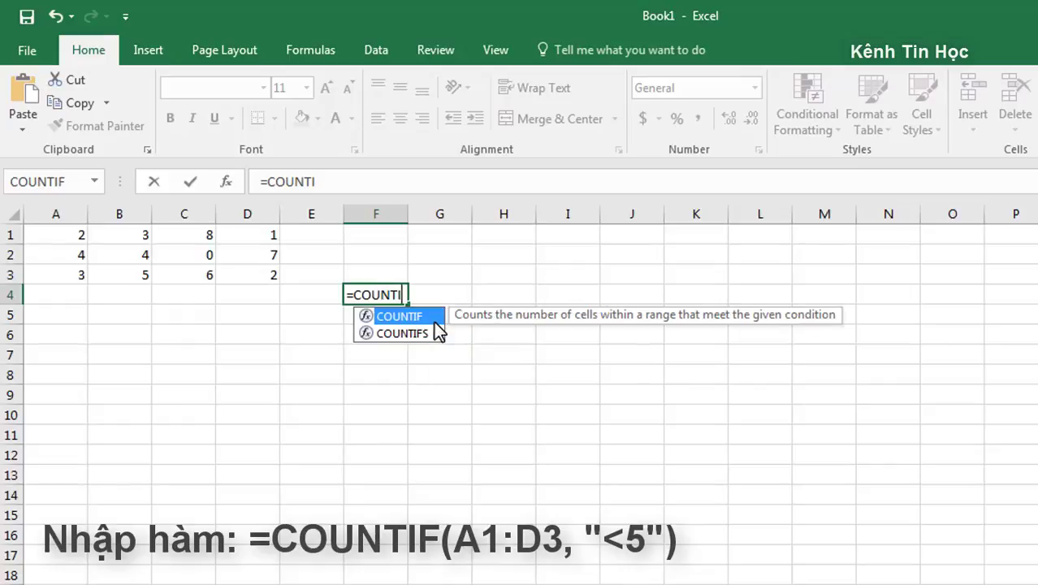
text(F()
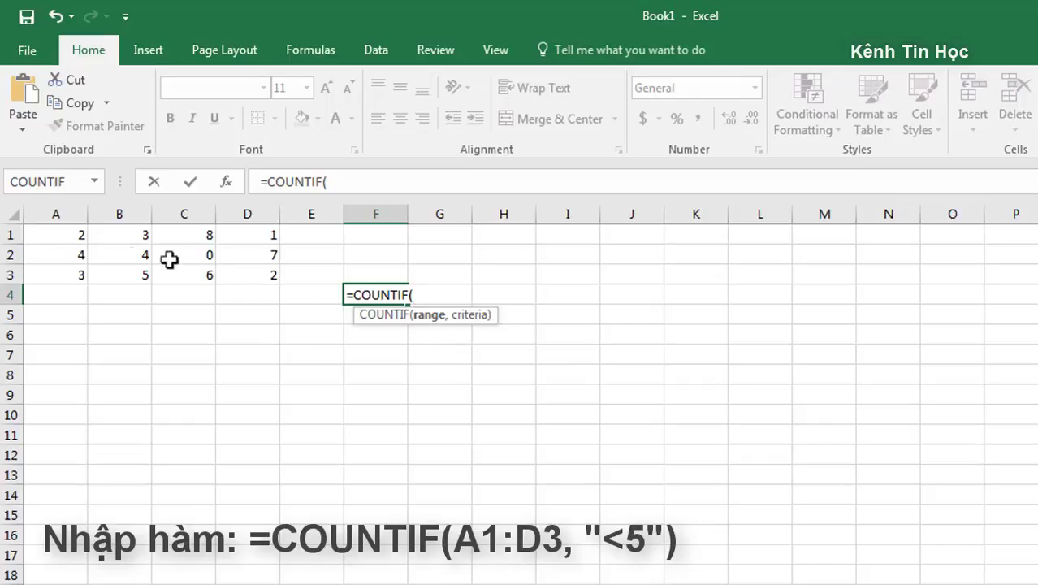
drag(65, 234, 255, 271)
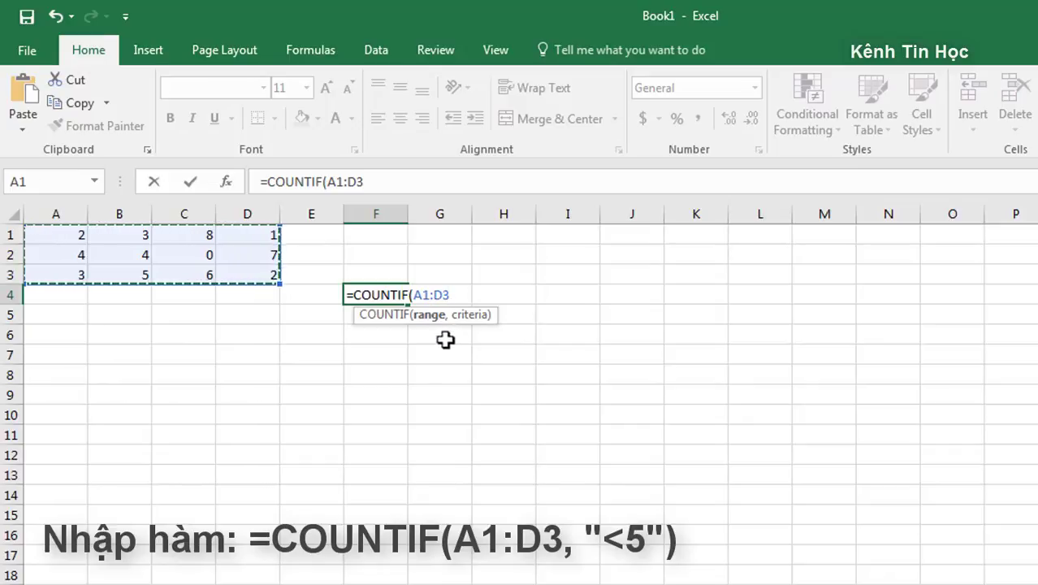
text(,)
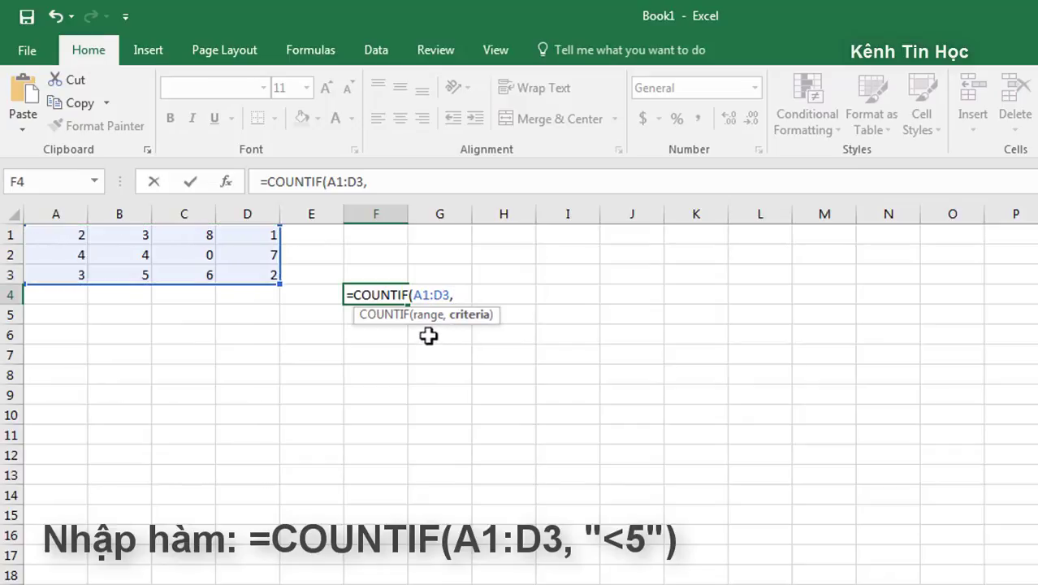
text( ")
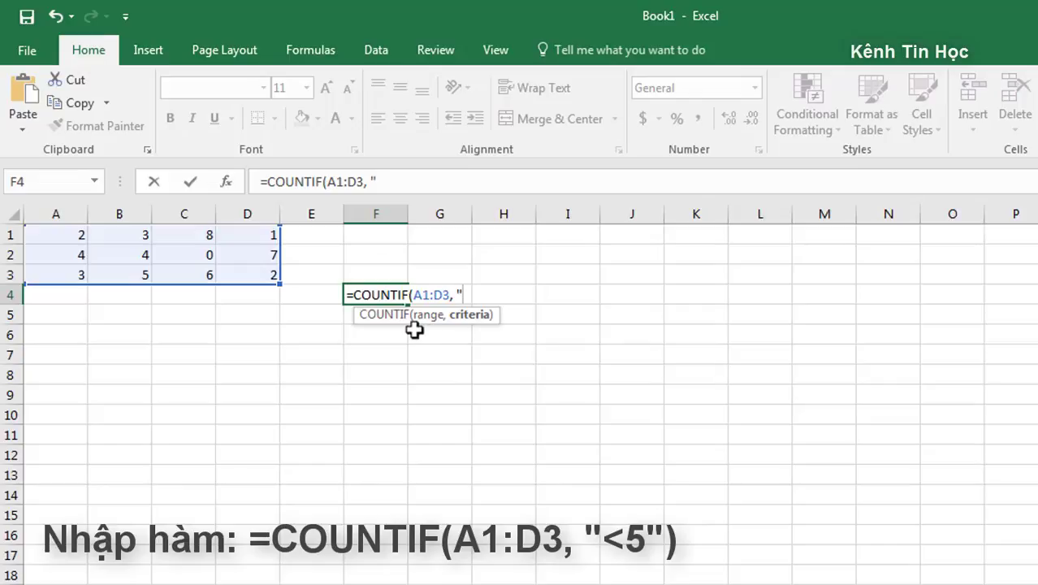
text(<)
text(5")
text())
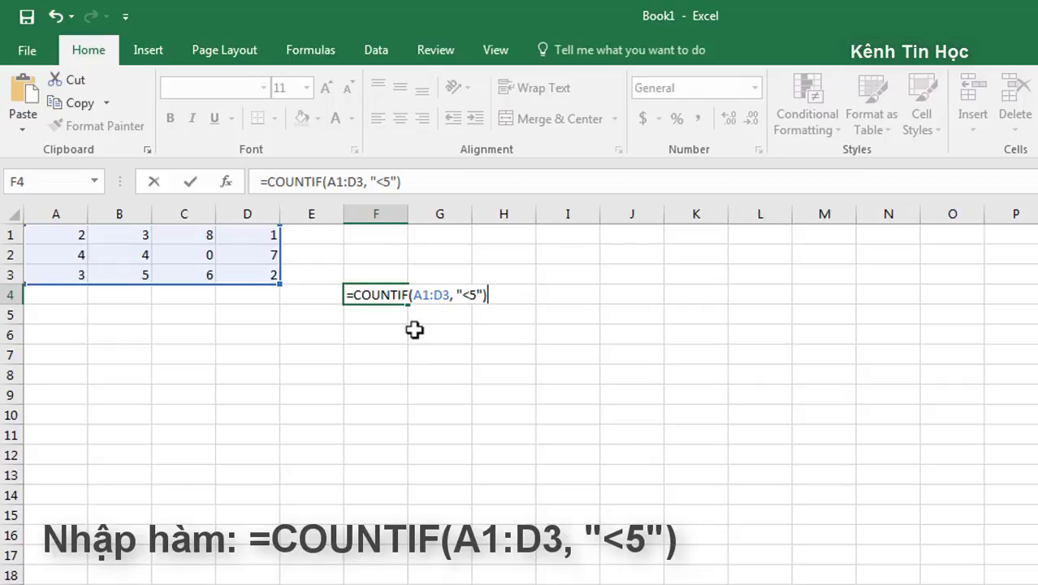
key(Return)
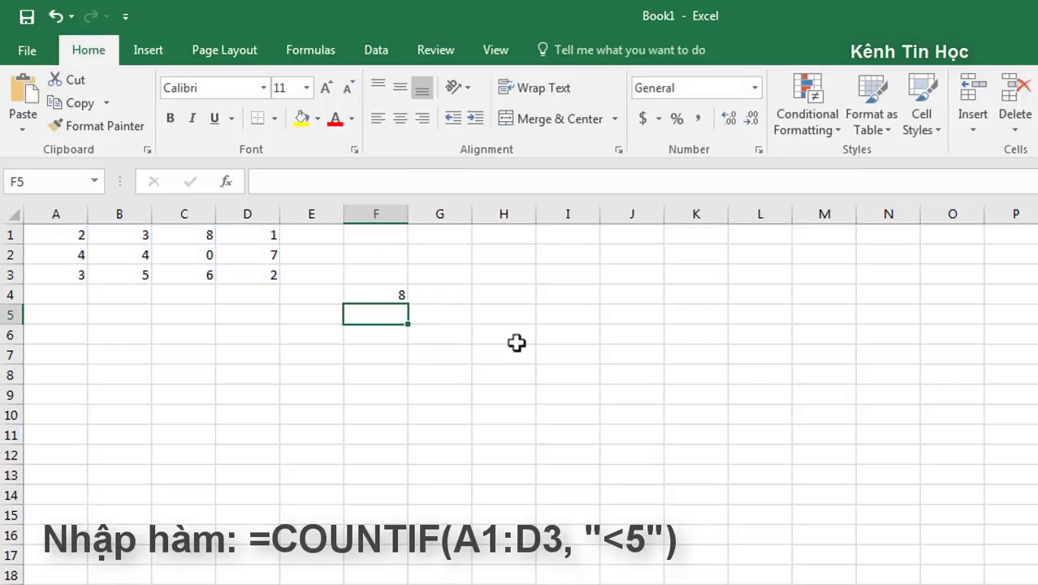
click(384, 296)
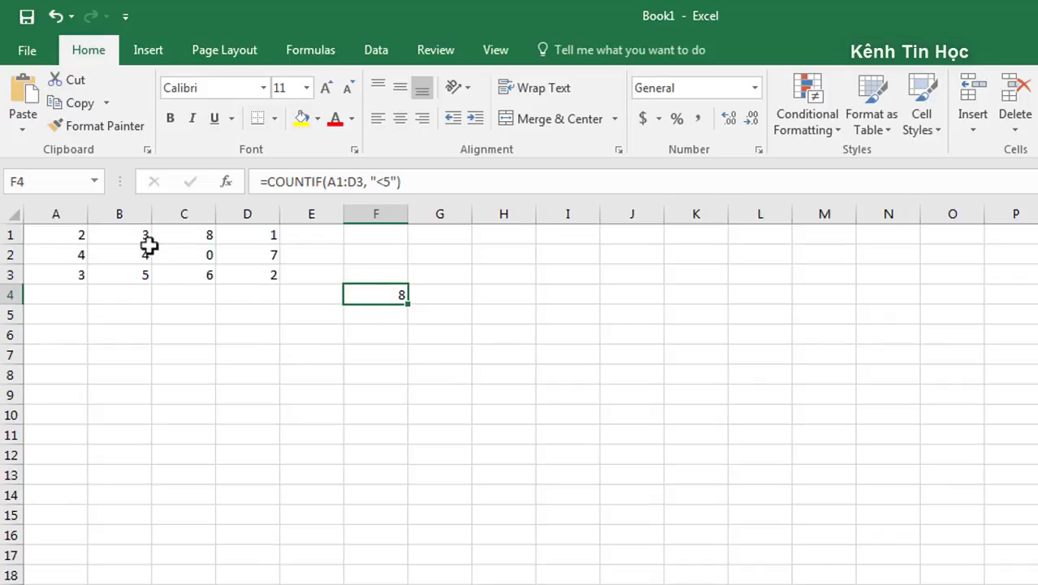
click(377, 337)
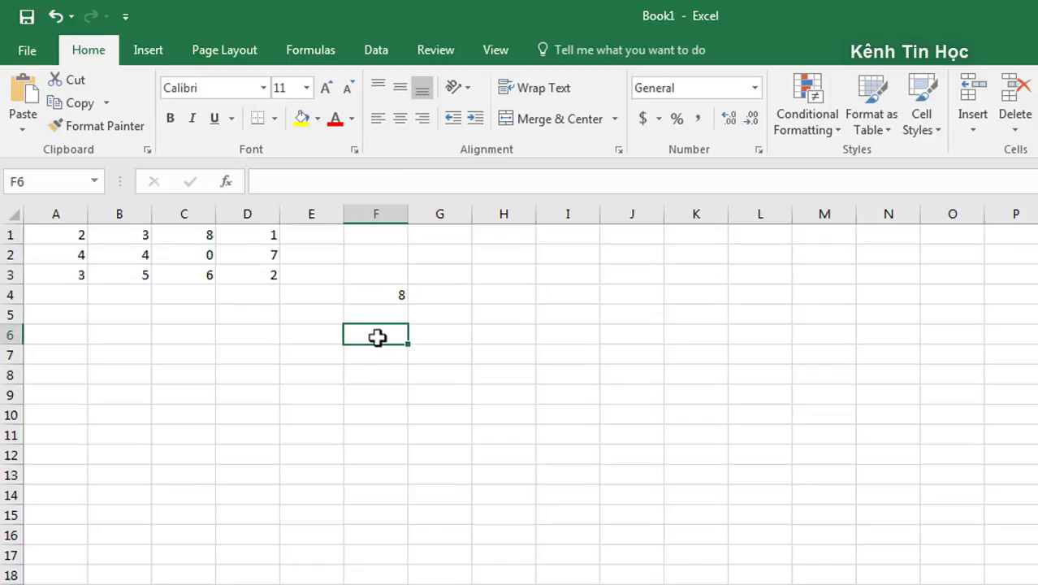
Enter =SUMIF(A1:D3, '<5') in F6, returning 19
text(=SU)
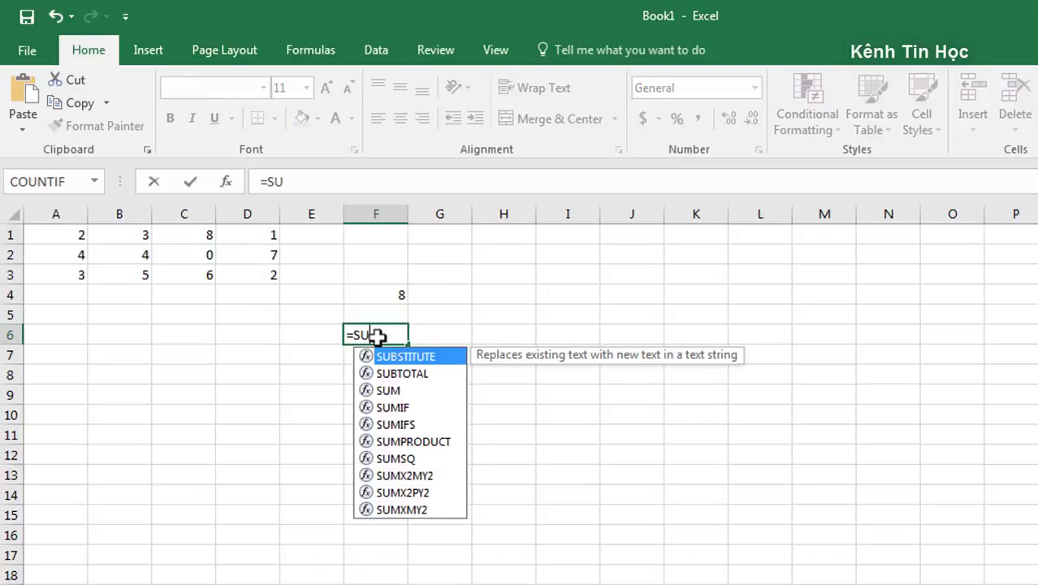
text(M)
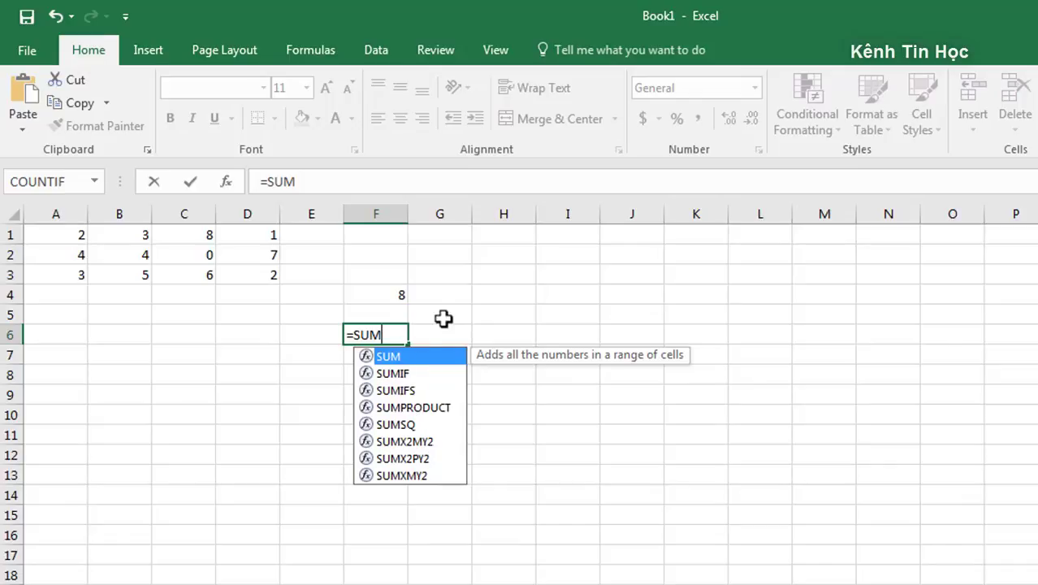
text(IF)
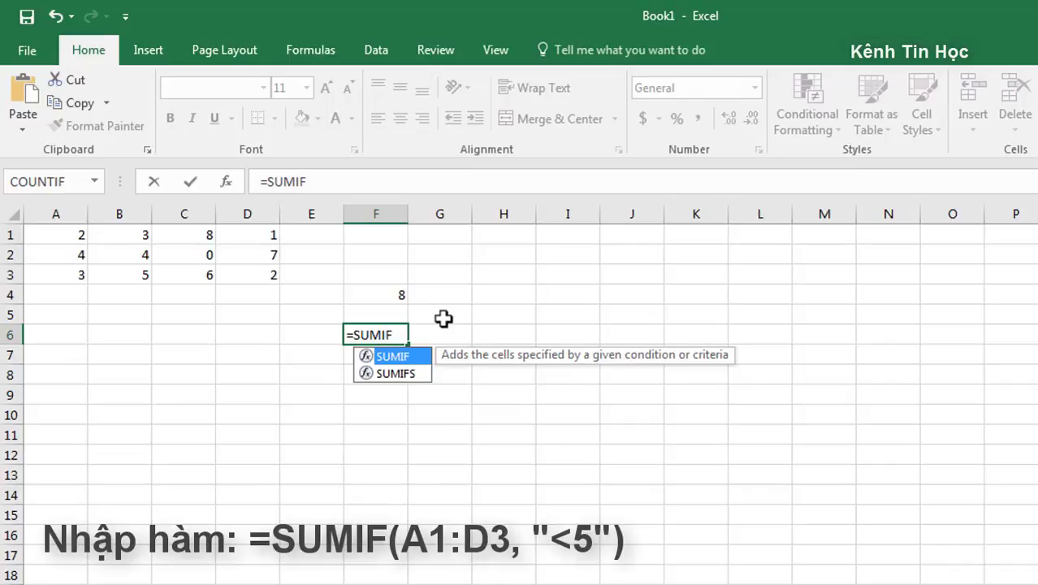
text(()
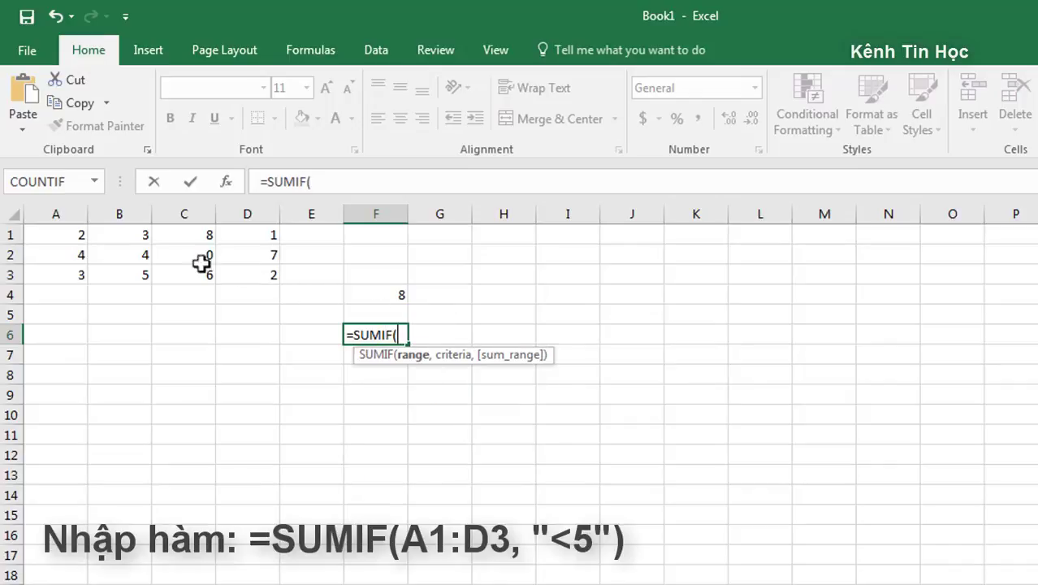
drag(57, 234, 255, 278)
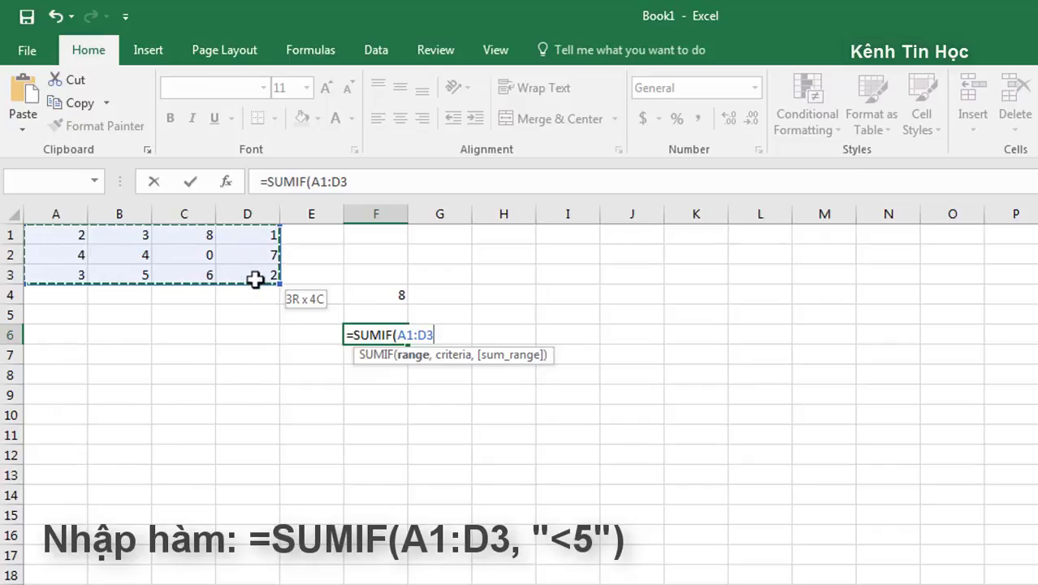
text(,)
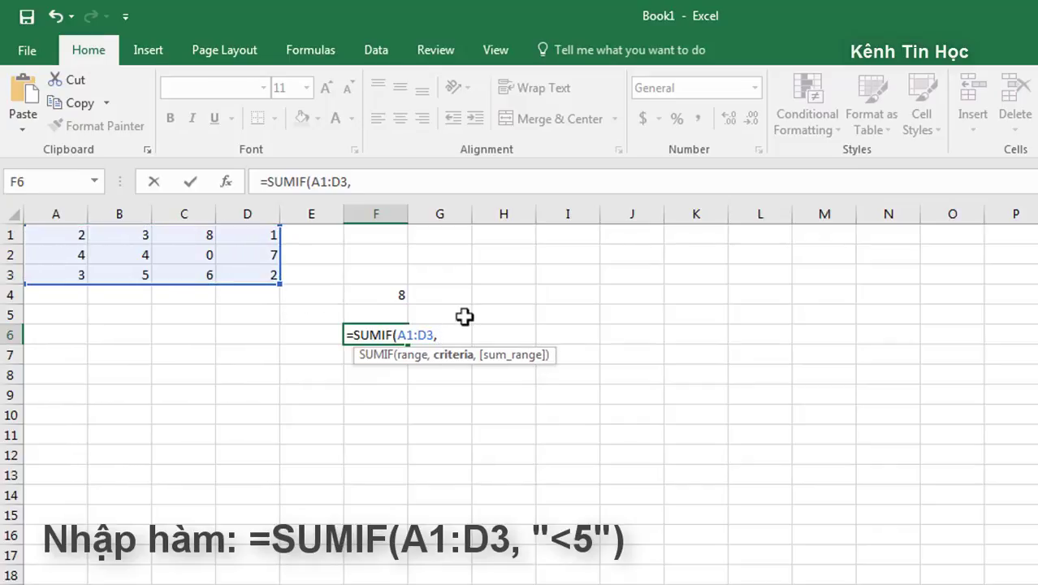
text(")
text(<5)
text("))
key(Return)
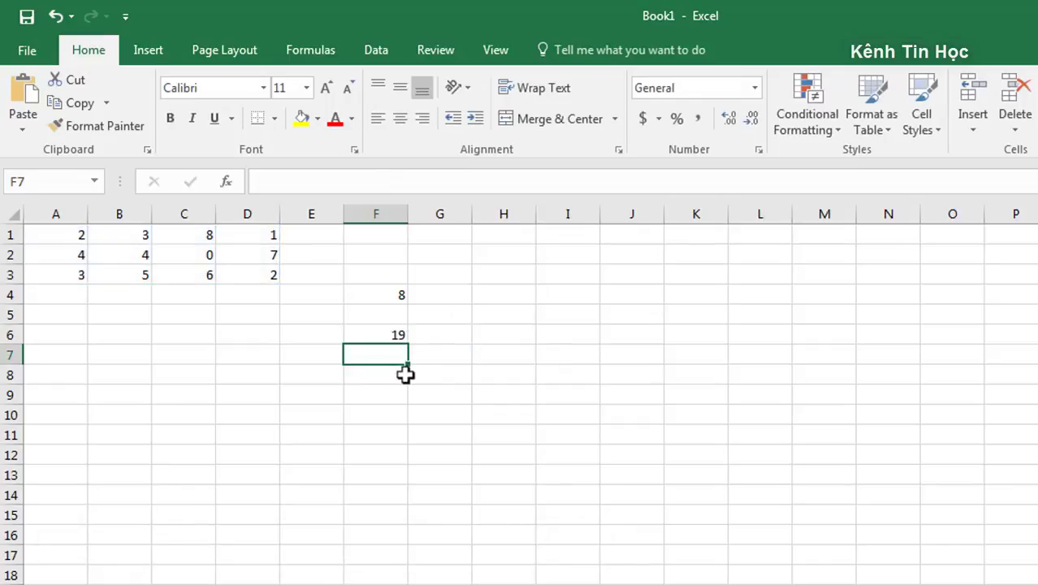
key(Up)
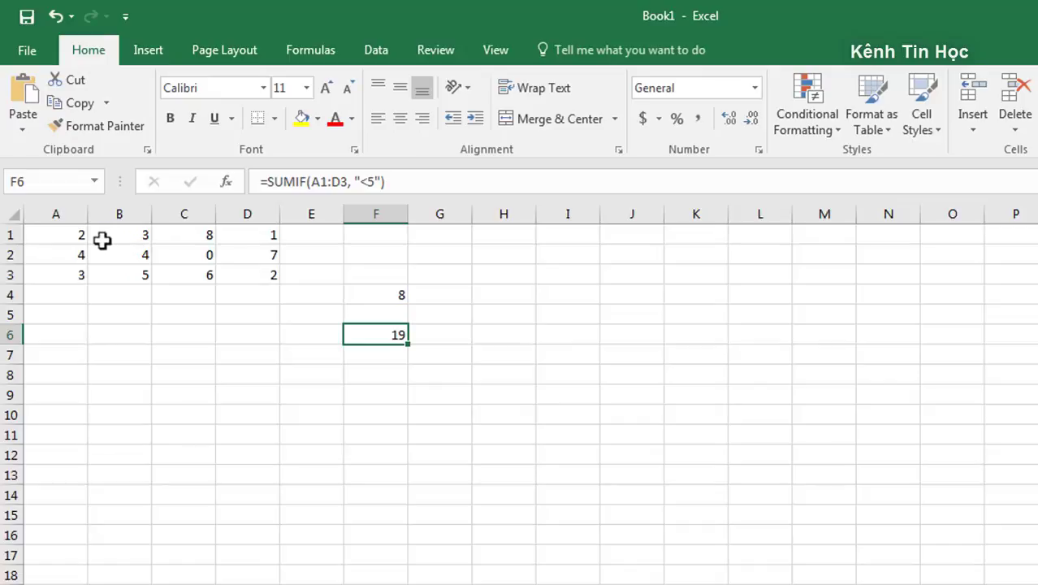